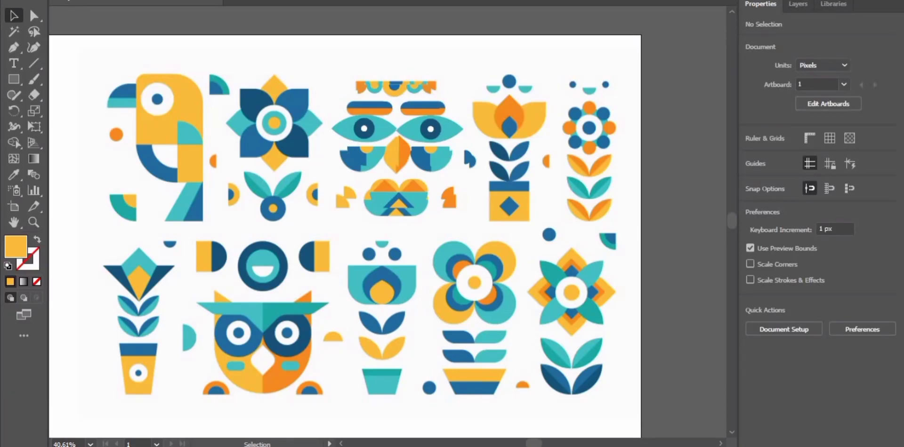
Step: Drag the linked birds-and-flowers reference to fill the artboard and zoom onto the lotus pot
{"action": "left_click", "coordinate": [550, 238]}
{"action": "left_click_drag", "start_coordinate": [521, 313], "coordinate": [502, 438]}
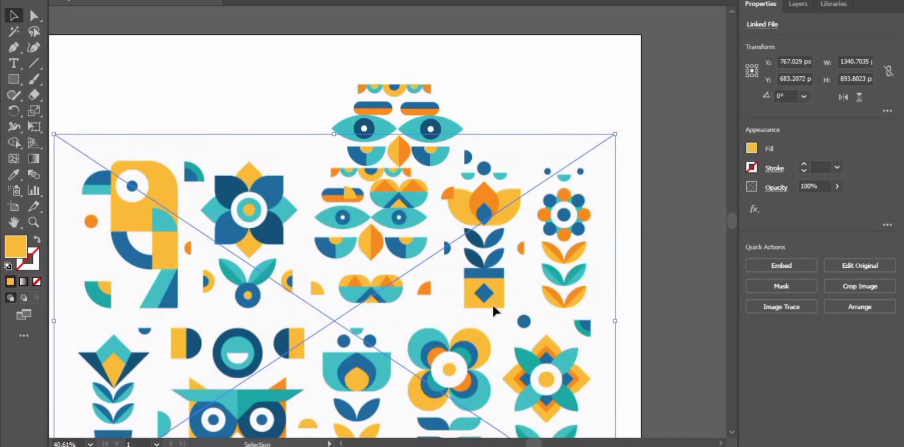
{"action": "mouse_move", "coordinate": [546, 372]}
{"action": "left_mouse_down"}
{"action": "mouse_move", "coordinate": [551, 214]}
{"action": "mouse_move", "coordinate": [567, 216]}
{"action": "left_mouse_up"}
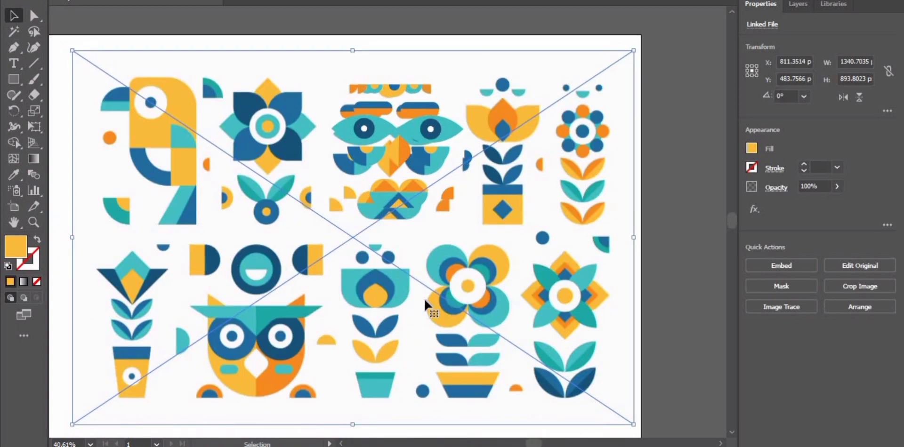
{"action": "left_click_drag", "start_coordinate": [438, 243], "coordinate": [450, 237]}
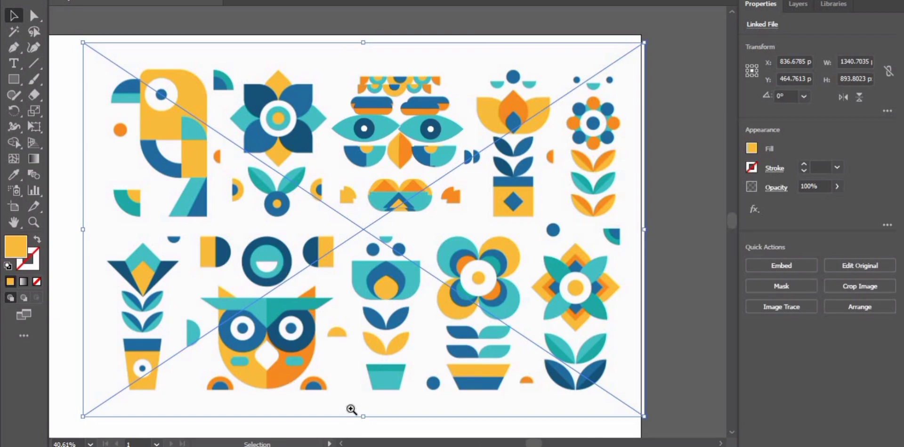
{"action": "key", "text": "z"}
{"action": "mouse_move", "coordinate": [499, 161]}
{"action": "left_mouse_down"}
{"action": "mouse_move", "coordinate": [547, 262]}
{"action": "mouse_move", "coordinate": [440, 236]}
{"action": "left_mouse_up"}
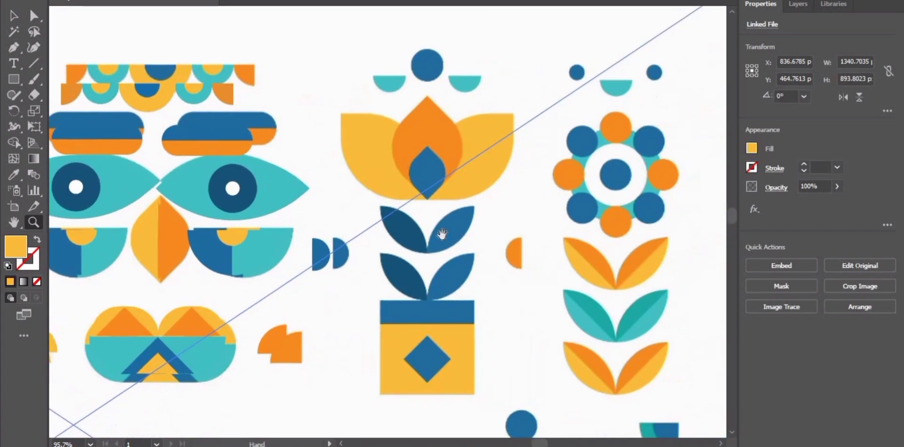
Step: Trace the top blue dot with a dark-blue rounded circle and draw a 28.2 px square beside it
{"action": "left_click", "coordinate": [13, 79]}
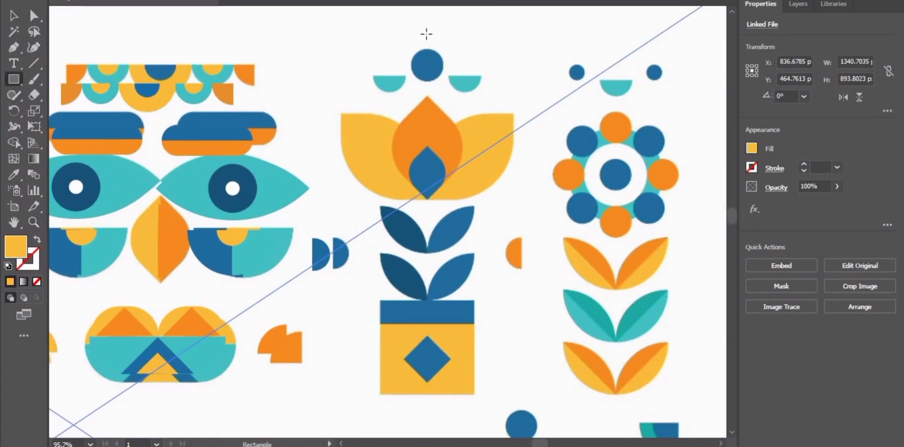
{"action": "left_click_drag", "start_coordinate": [414, 49], "coordinate": [447, 82]}
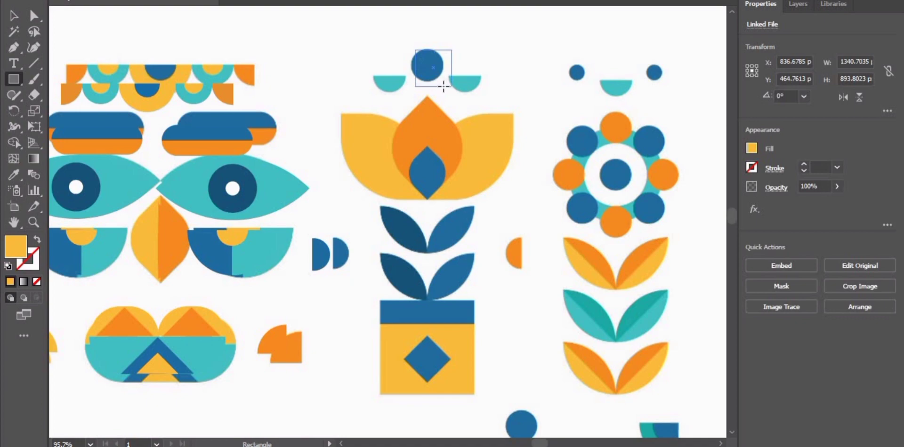
{"action": "key", "text": "i"}
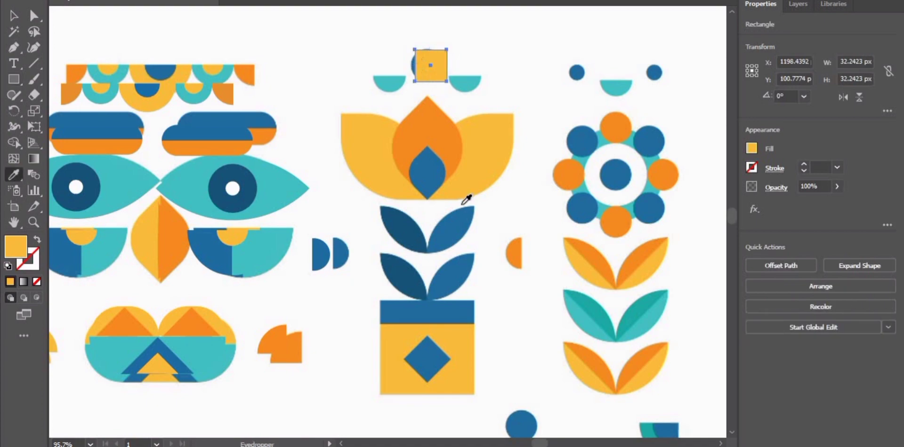
{"action": "left_click", "coordinate": [405, 225]}
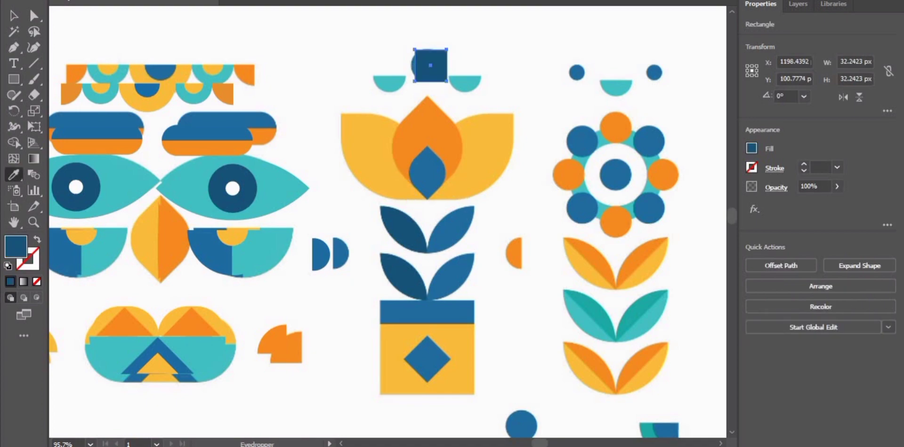
{"action": "key", "text": "a"}
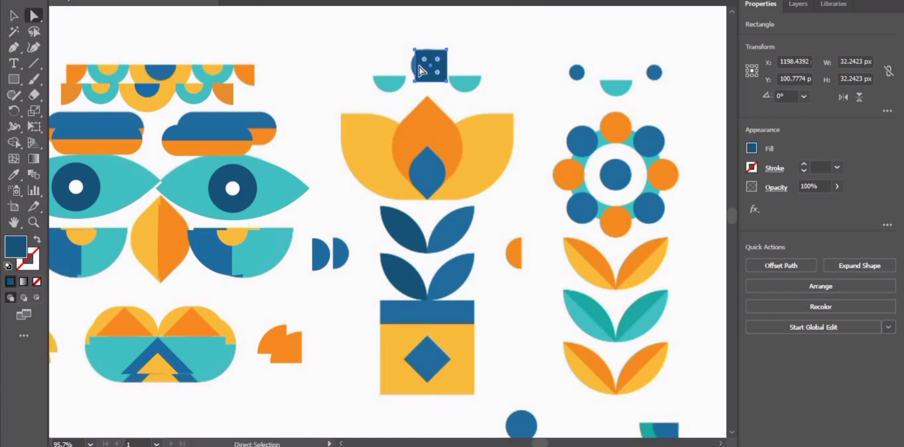
{"action": "mouse_move", "coordinate": [438, 59]}
{"action": "left_mouse_down"}
{"action": "mouse_move", "coordinate": [445, 72]}
{"action": "mouse_move", "coordinate": [434, 77]}
{"action": "left_mouse_up"}
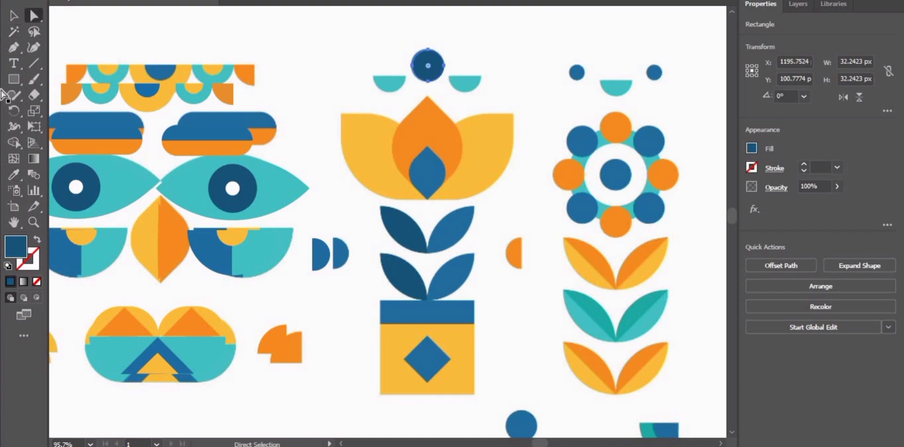
{"action": "left_click", "coordinate": [14, 79]}
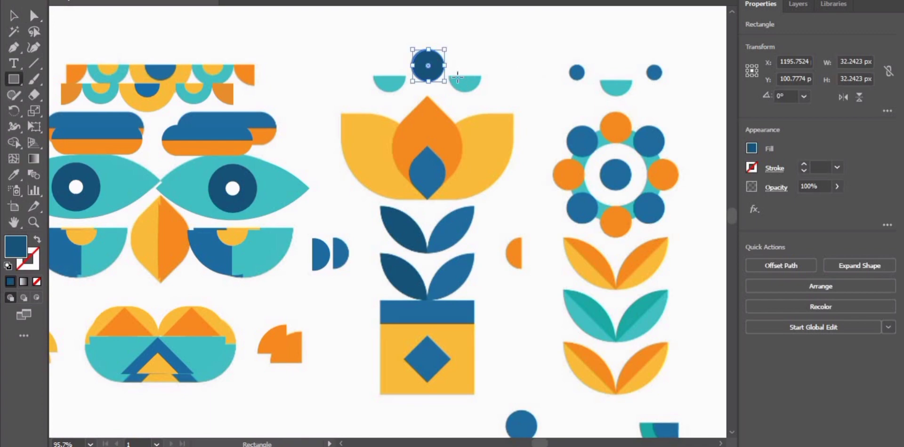
{"action": "left_click_drag", "start_coordinate": [476, 83], "coordinate": [486, 104]}
Step: Colour the square teal and shape it into a 28.2 × 16.1 px half-circle
{"action": "key", "text": "i"}
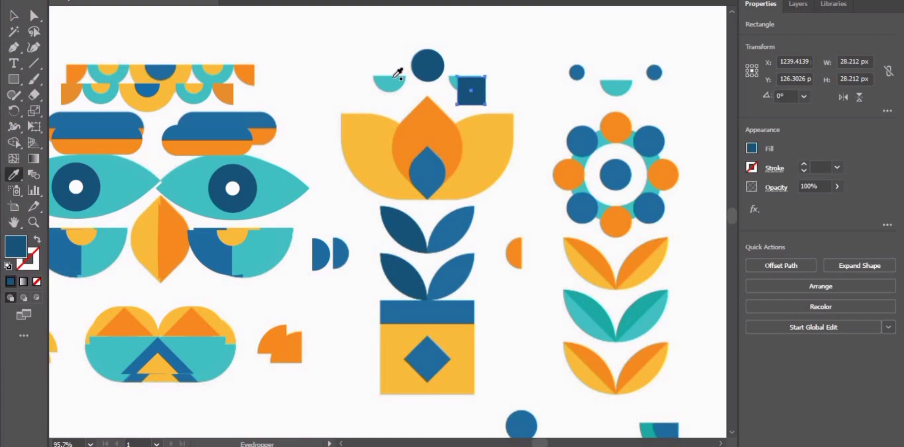
{"action": "left_click", "coordinate": [395, 77]}
{"action": "left_click", "coordinate": [33, 15]}
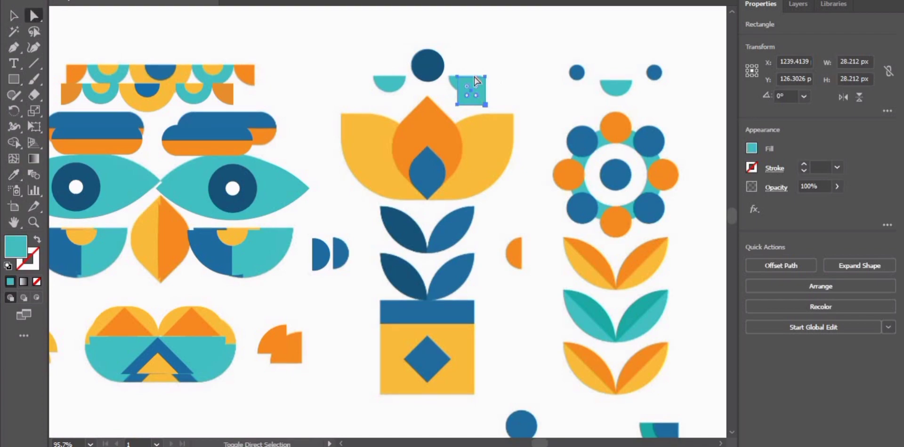
{"action": "left_click_drag", "start_coordinate": [475, 81], "coordinate": [471, 88]}
{"action": "key", "text": "v"}
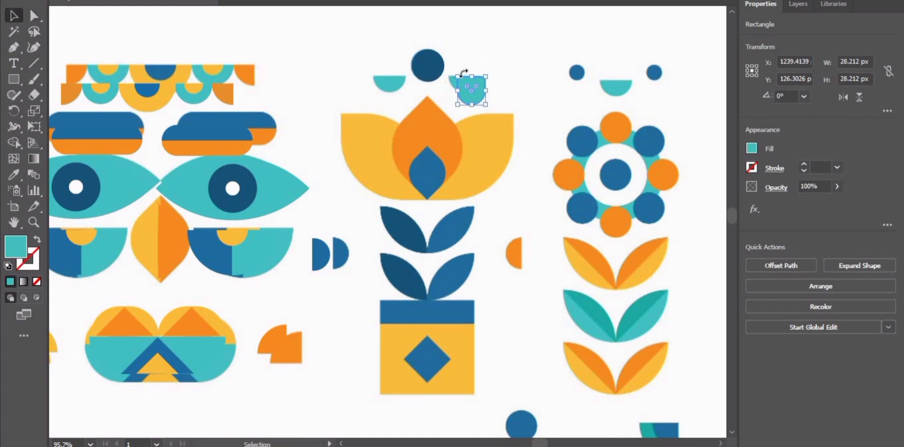
{"action": "left_click_drag", "start_coordinate": [474, 76], "coordinate": [474, 82]}
Step: Duplicate the teal half-circle onto the other side of the blue dot
{"action": "key", "text": "a"}
{"action": "key", "text": "ctrl+1"}
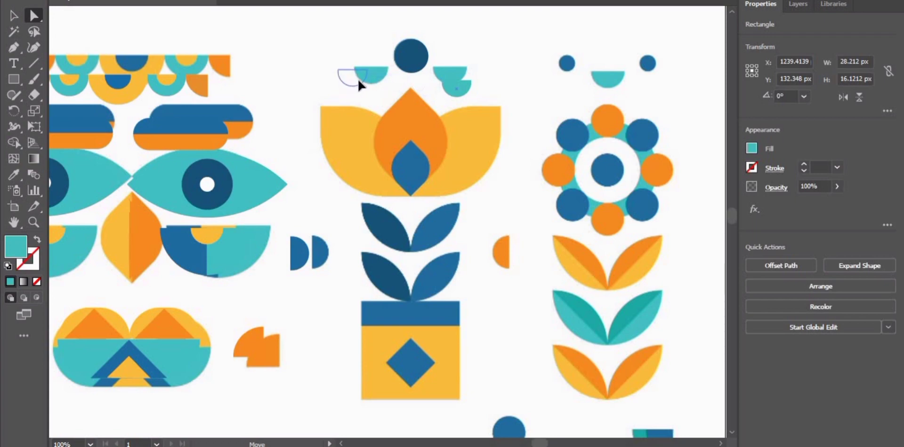
{"action": "left_click", "coordinate": [365, 75]}
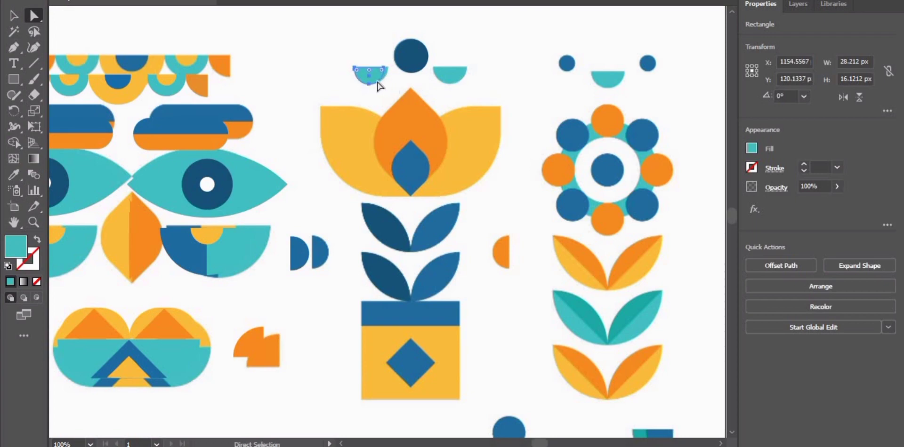
{"action": "left_click_drag", "start_coordinate": [421, 82], "coordinate": [459, 80]}
Step: Draw a petal-yellow square over the left petal and round two opposite corners into a leaf
{"action": "left_click", "coordinate": [14, 79]}
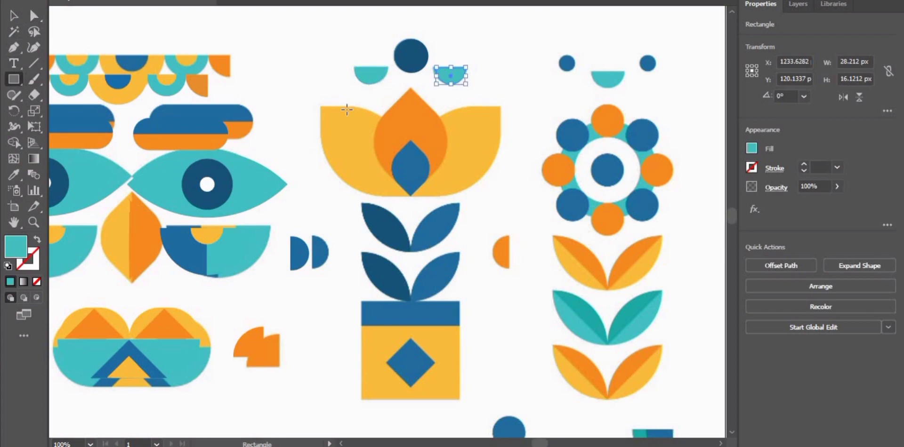
{"action": "left_click_drag", "start_coordinate": [318, 109], "coordinate": [409, 192]}
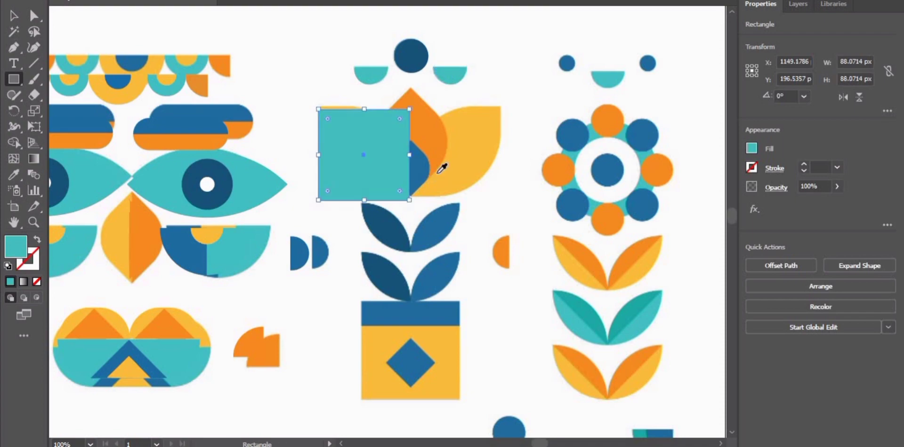
{"action": "key", "text": "i"}
{"action": "left_click", "coordinate": [447, 141]}
{"action": "left_click", "coordinate": [37, 20]}
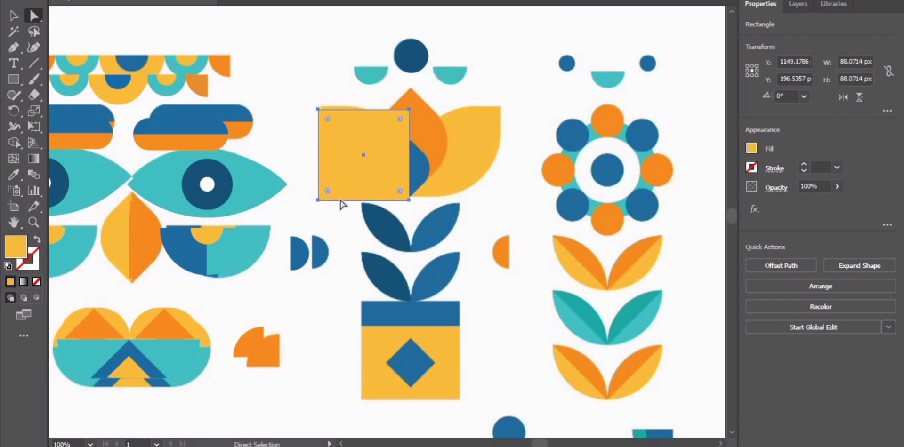
{"action": "left_click_drag", "start_coordinate": [400, 119], "coordinate": [336, 173]}
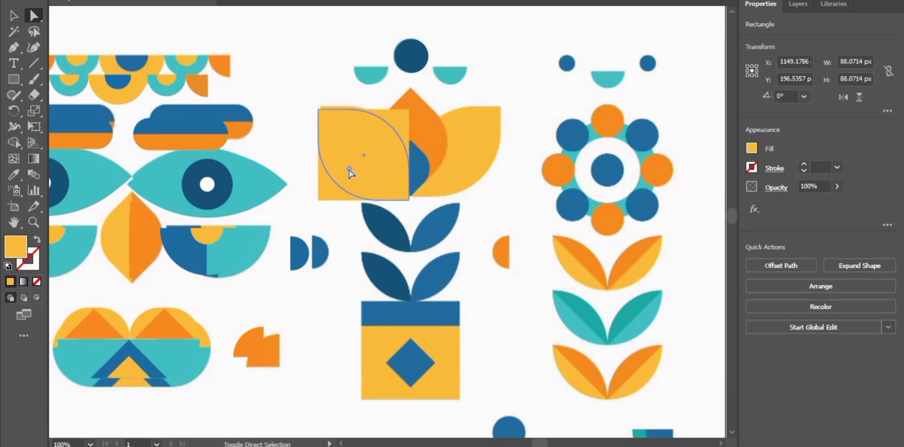
{"action": "left_click_drag", "start_coordinate": [336, 174], "coordinate": [402, 176]}
{"action": "left_click", "coordinate": [402, 172]}
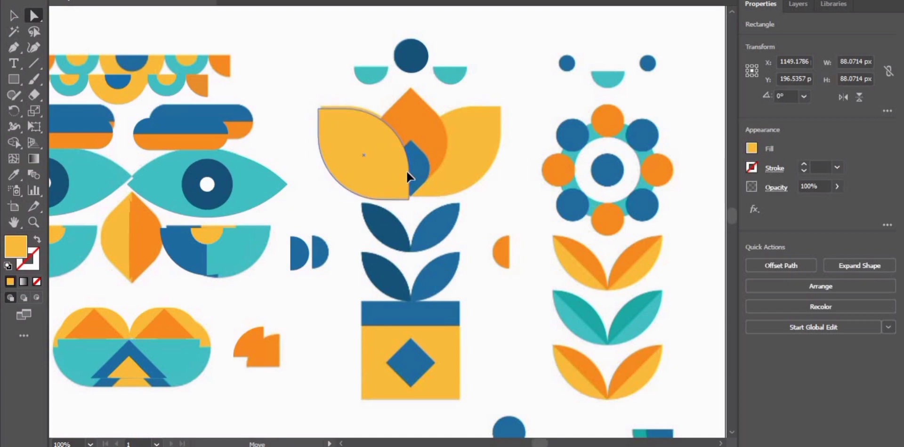
{"action": "left_click", "coordinate": [406, 172]}
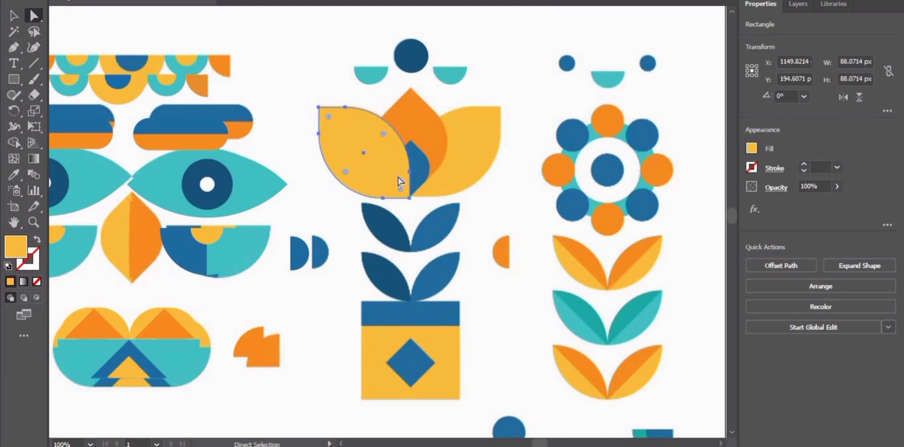
Step: Copy the yellow leaf onto the right petal and rotate it to mirror the left one
{"action": "left_click_drag", "start_coordinate": [397, 174], "coordinate": [498, 160]}
{"action": "key", "text": "v"}
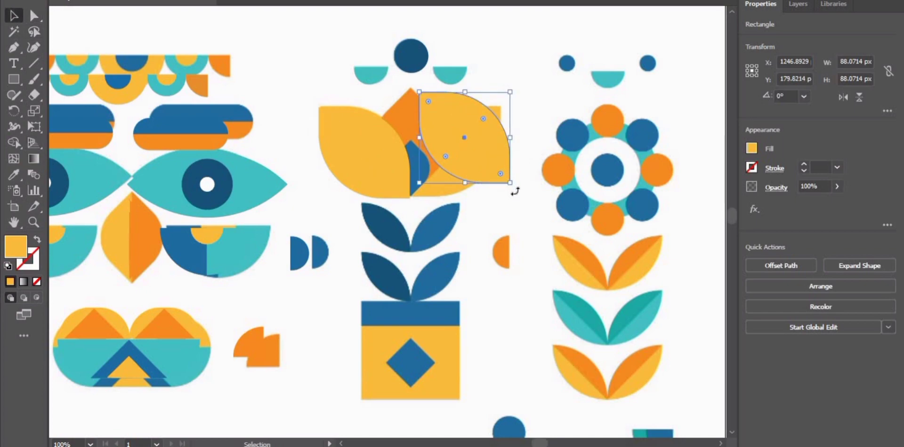
{"action": "mouse_move", "coordinate": [508, 192]}
{"action": "left_mouse_down"}
{"action": "mouse_move", "coordinate": [447, 194]}
{"action": "mouse_move", "coordinate": [425, 179]}
{"action": "left_mouse_up"}
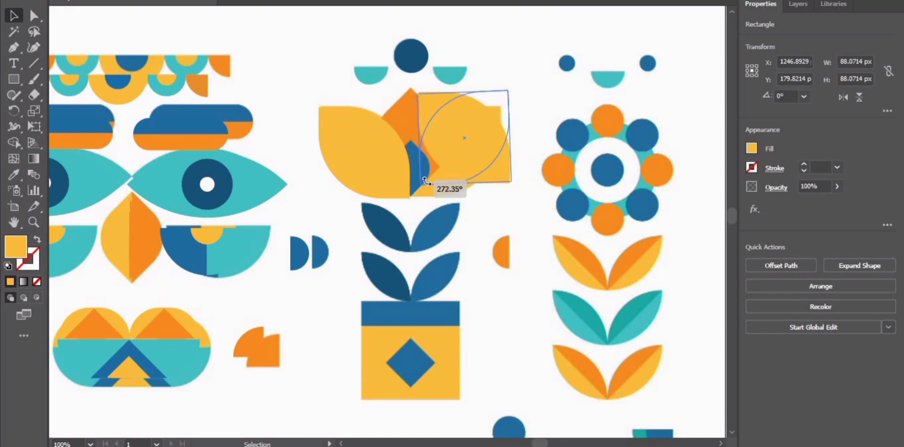
{"action": "mouse_move", "coordinate": [424, 179]}
{"action": "left_mouse_down"}
{"action": "mouse_move", "coordinate": [453, 167]}
{"action": "mouse_move", "coordinate": [445, 169]}
{"action": "left_mouse_up"}
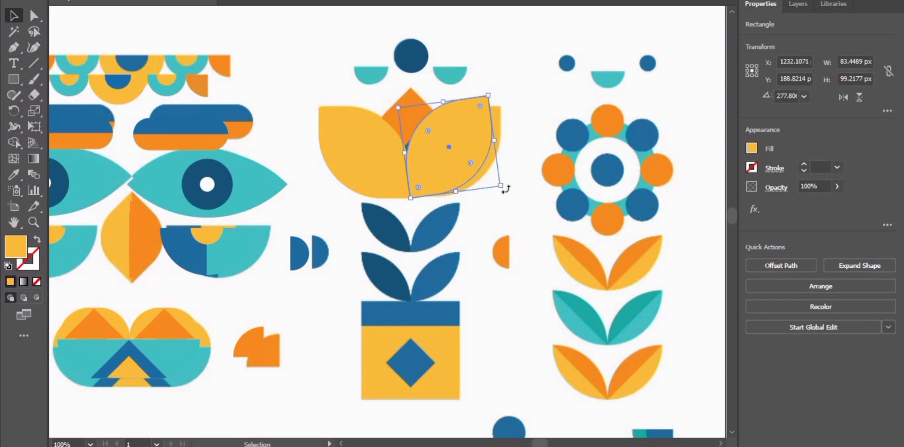
{"action": "left_click_drag", "start_coordinate": [506, 189], "coordinate": [504, 193]}
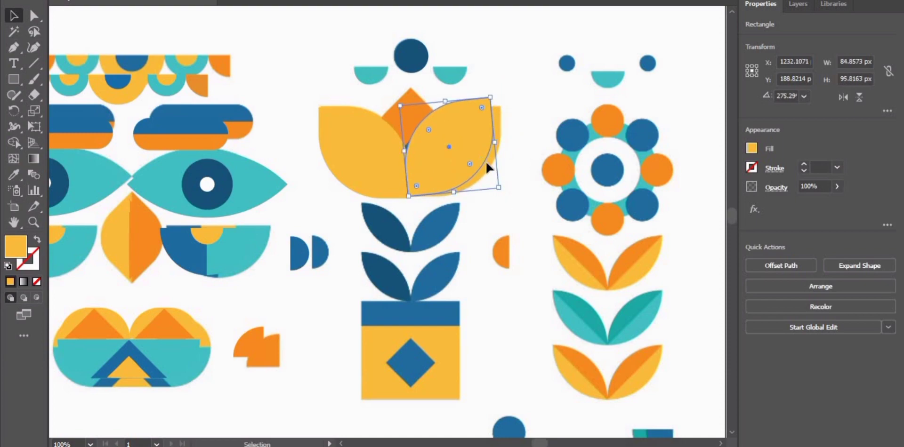
{"action": "left_click_drag", "start_coordinate": [488, 167], "coordinate": [491, 169]}
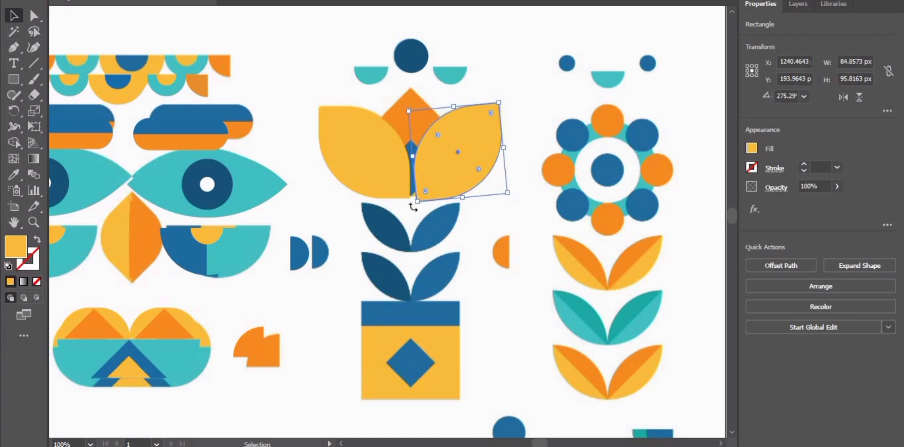
{"action": "left_click_drag", "start_coordinate": [413, 207], "coordinate": [410, 207]}
{"action": "left_click", "coordinate": [391, 182]}
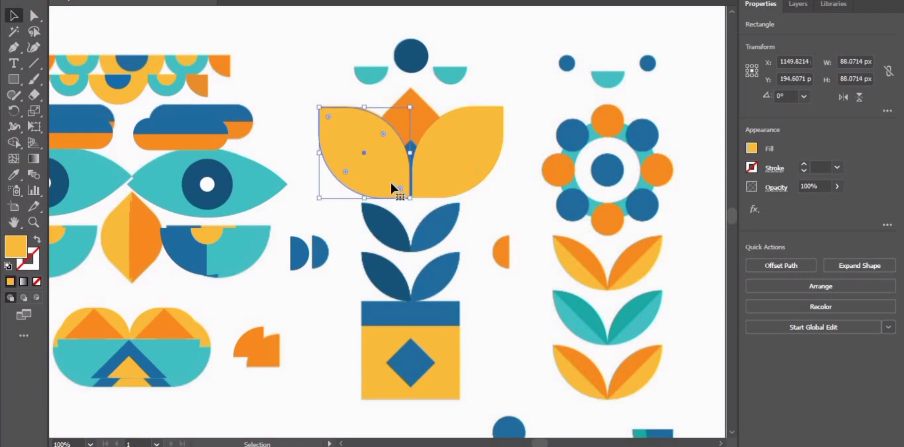
{"action": "left_click", "coordinate": [501, 205]}
Step: Bottom-align both yellow leaves, undoing the horizontal centring to keep them side by side
{"action": "left_click", "coordinate": [320, 147]}
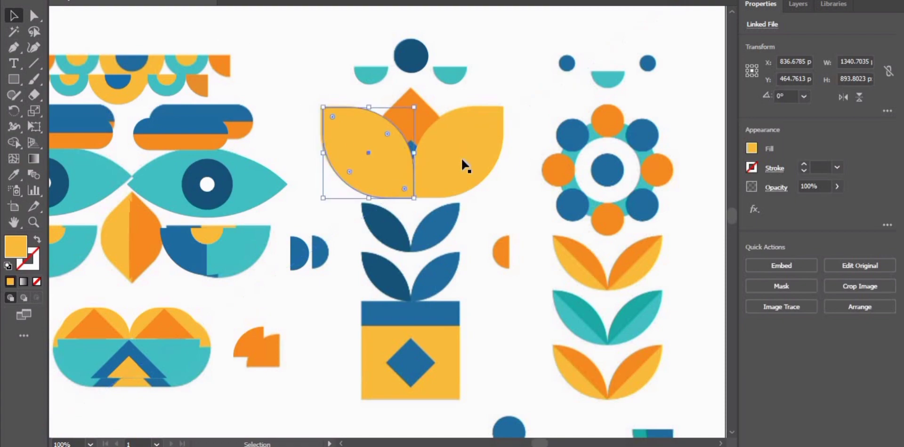
{"action": "left_click", "coordinate": [466, 156], "text": "shift"}
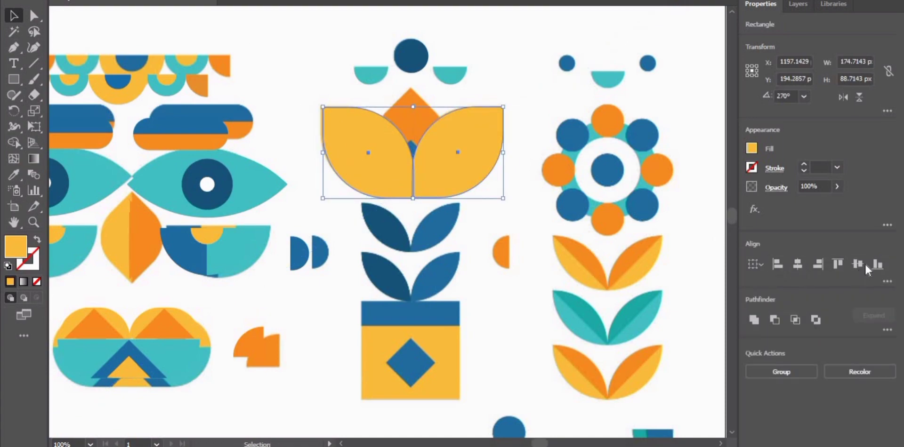
{"action": "left_click", "coordinate": [871, 263]}
{"action": "left_click", "coordinate": [801, 266]}
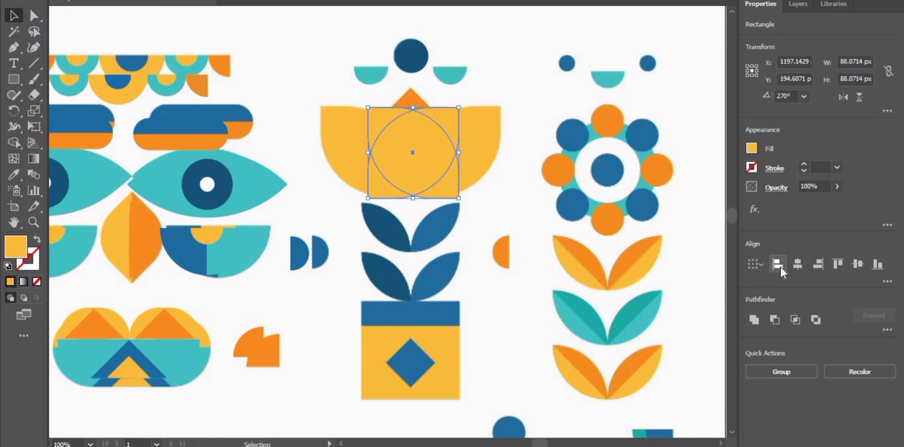
{"action": "key", "text": "ctrl+z"}
{"action": "left_click", "coordinate": [856, 264]}
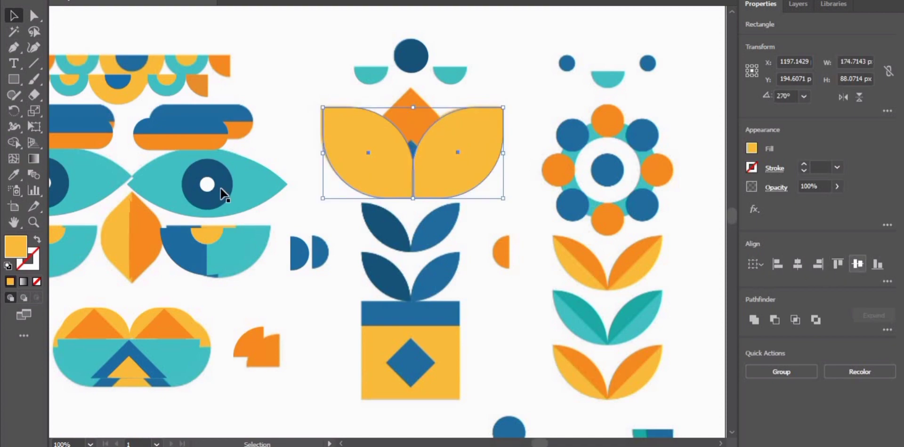
{"action": "left_click", "coordinate": [491, 267]}
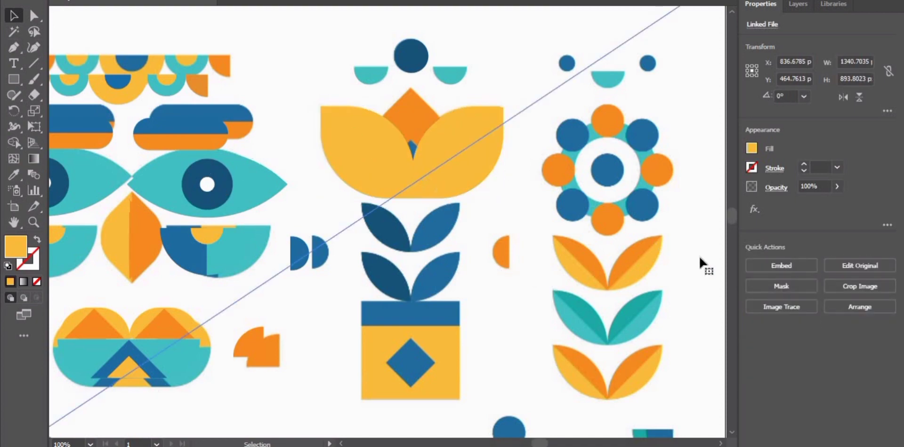
Step: Group the two yellow leaves and move the pair down over the blue leaves
{"action": "left_click", "coordinate": [354, 149]}
{"action": "left_click", "coordinate": [449, 160], "text": "shift"}
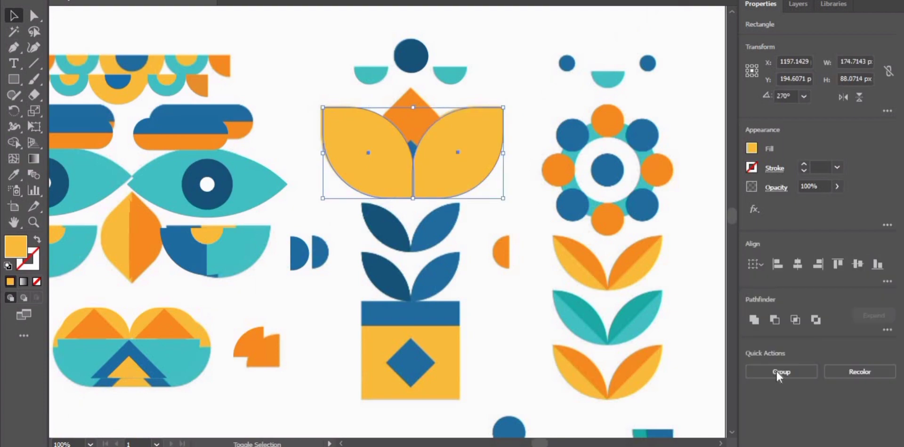
{"action": "key", "text": "ctrl+g"}
{"action": "left_click_drag", "start_coordinate": [459, 165], "coordinate": [558, 265]}
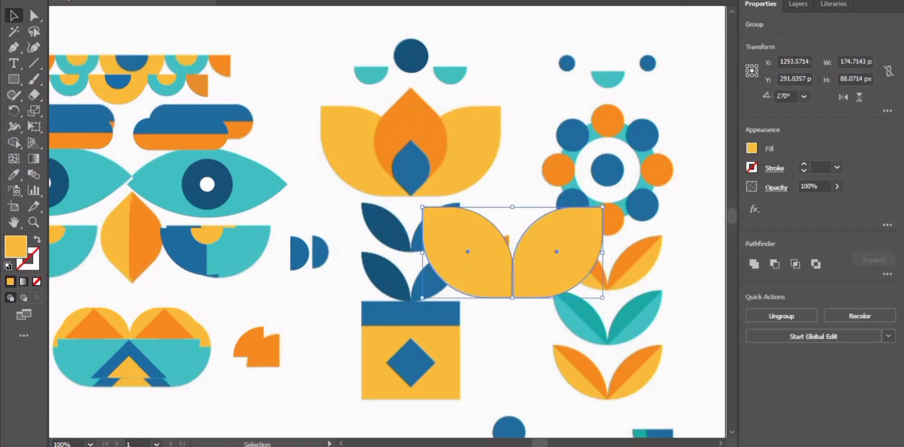
Step: Discard a stray rectangle and direct-select the left yellow leaf inside the group
{"action": "left_click", "coordinate": [8, 79]}
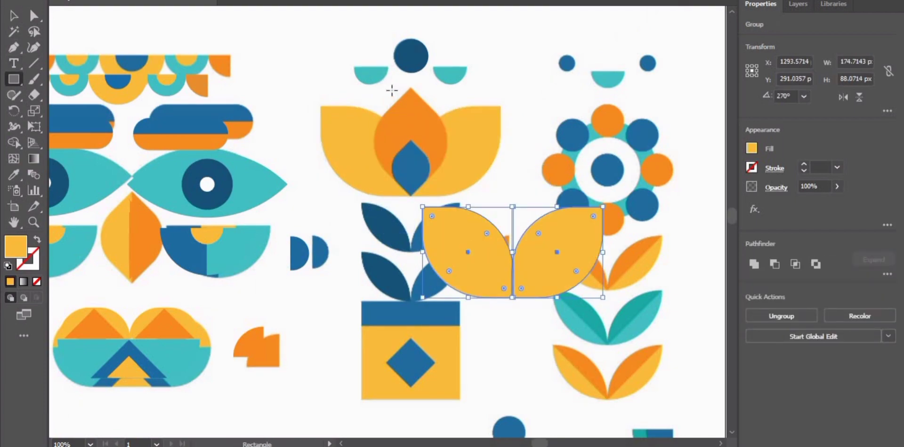
{"action": "left_click_drag", "start_coordinate": [391, 90], "coordinate": [436, 167]}
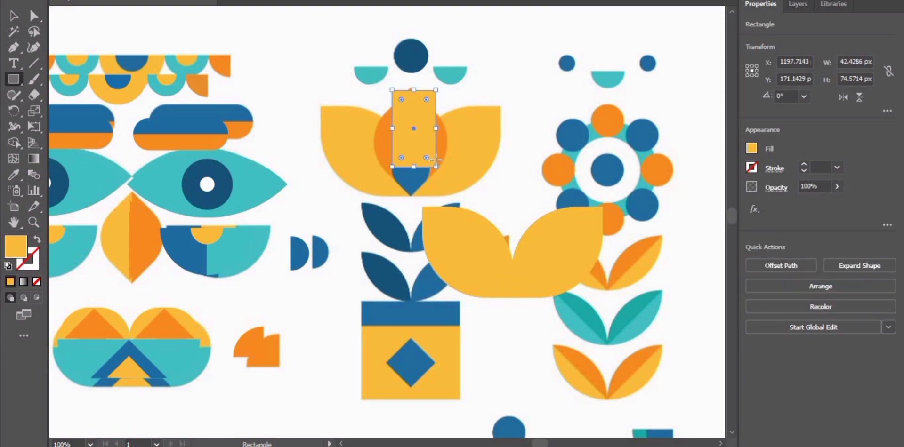
{"action": "key", "text": "ctrl+z"}
{"action": "key", "text": "a"}
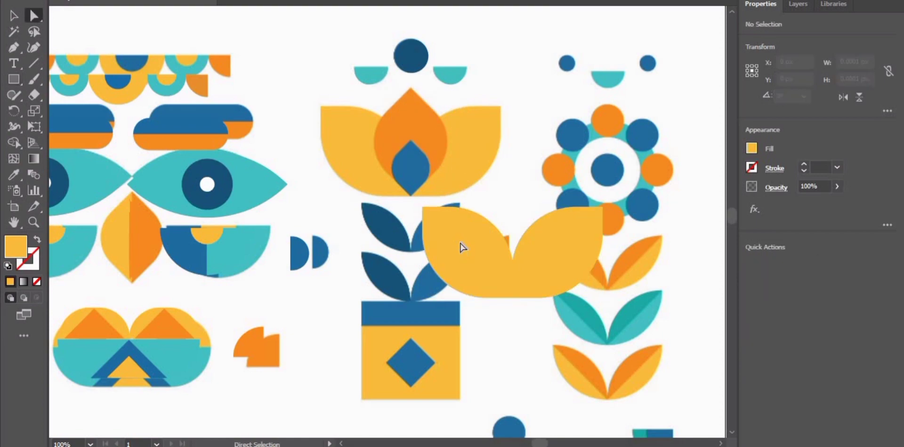
{"action": "left_click", "coordinate": [461, 243]}
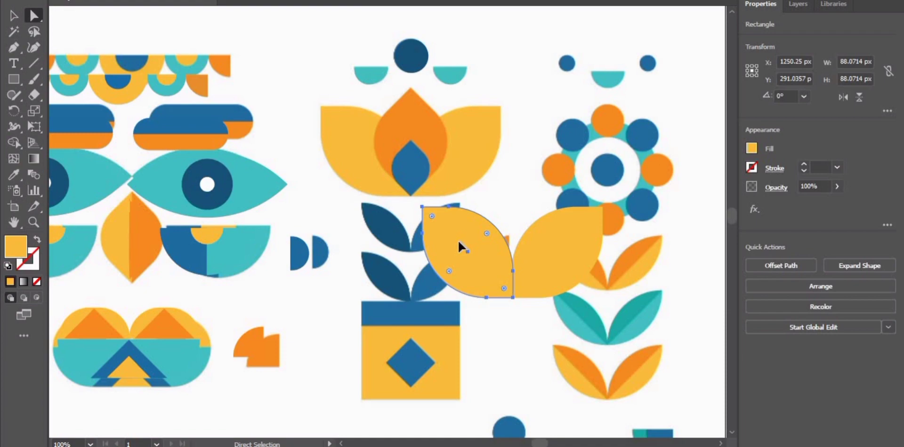
Step: Duplicate the leaf over the top flower and colour it the flower's orange
{"action": "left_click_drag", "start_coordinate": [459, 240], "coordinate": [456, 106]}
{"action": "key", "text": "i"}
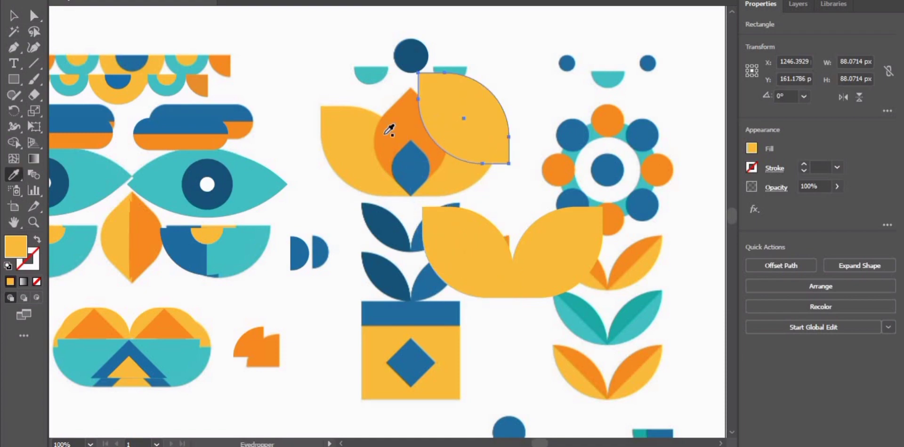
{"action": "left_click", "coordinate": [386, 133]}
{"action": "key", "text": "a"}
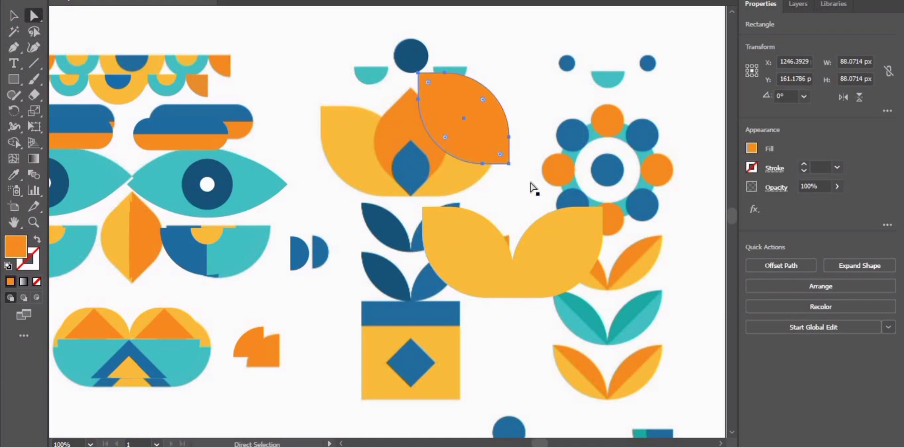
{"action": "left_click", "coordinate": [12, 15]}
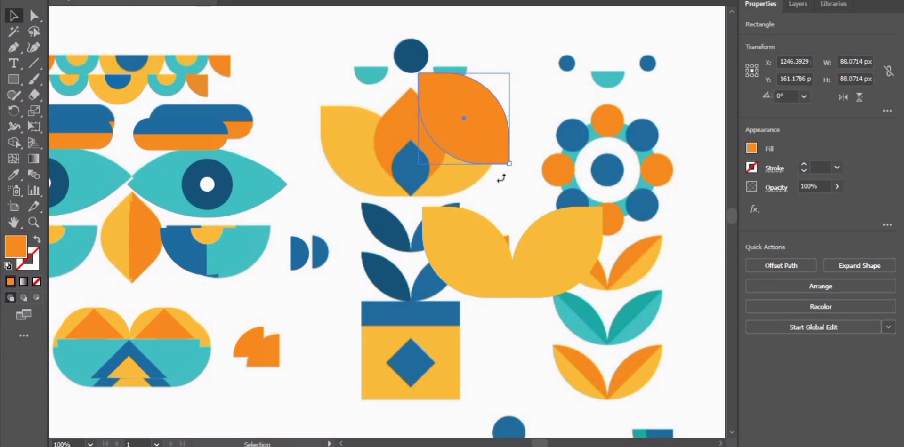
Step: Rotate the orange petal to 315°, reshape it to 72.89 × 105.03 px and place it between the yellow petals
{"action": "mouse_move", "coordinate": [512, 169]}
{"action": "left_mouse_down"}
{"action": "mouse_move", "coordinate": [454, 180]}
{"action": "mouse_move", "coordinate": [463, 188]}
{"action": "left_mouse_up"}
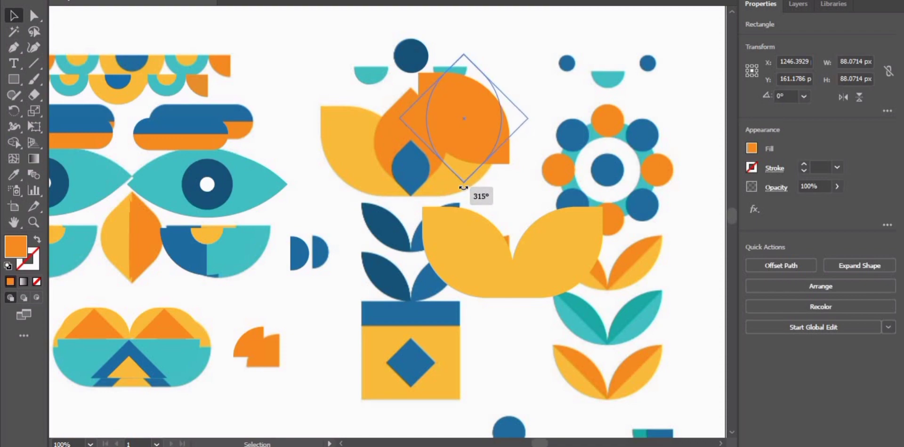
{"action": "left_click_drag", "start_coordinate": [462, 160], "coordinate": [463, 160]}
{"action": "left_click_drag", "start_coordinate": [447, 122], "coordinate": [397, 140]}
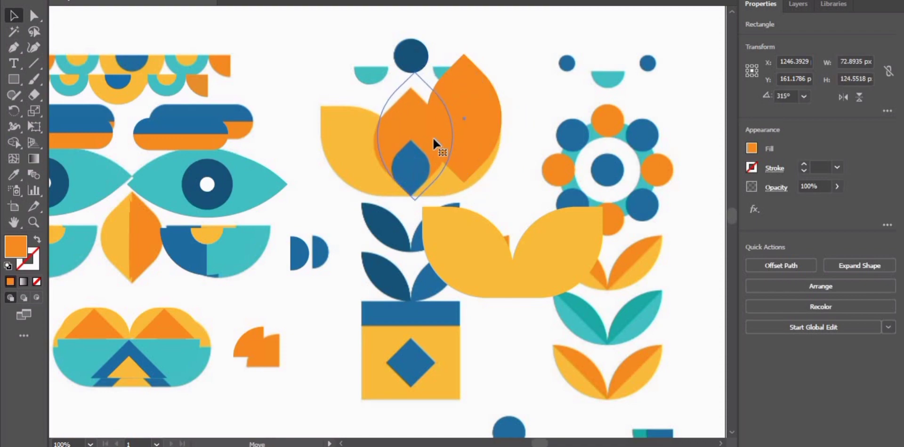
{"action": "left_click_drag", "start_coordinate": [415, 85], "coordinate": [413, 91]}
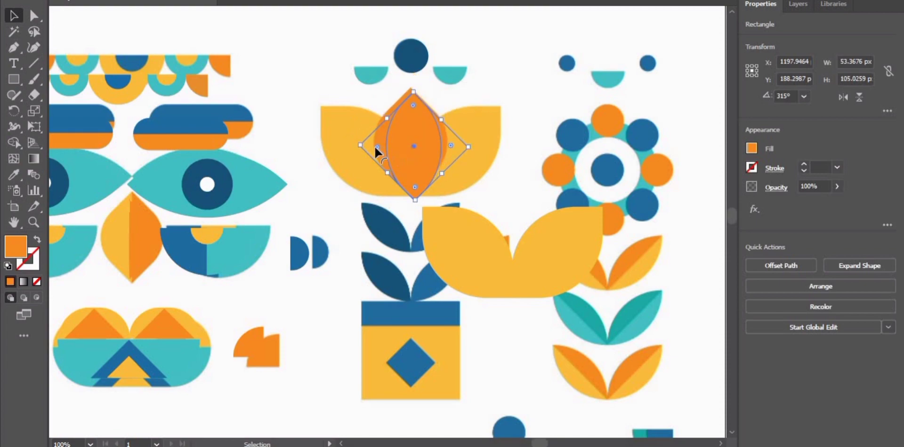
{"action": "left_click_drag", "start_coordinate": [450, 146], "coordinate": [413, 153]}
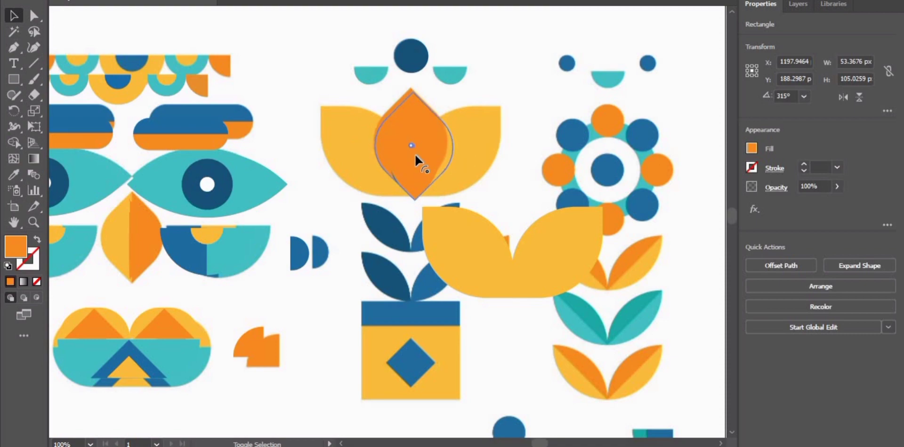
{"action": "mouse_move", "coordinate": [414, 153]}
{"action": "left_mouse_down"}
{"action": "mouse_move", "coordinate": [428, 147]}
{"action": "mouse_move", "coordinate": [431, 154]}
{"action": "left_mouse_up"}
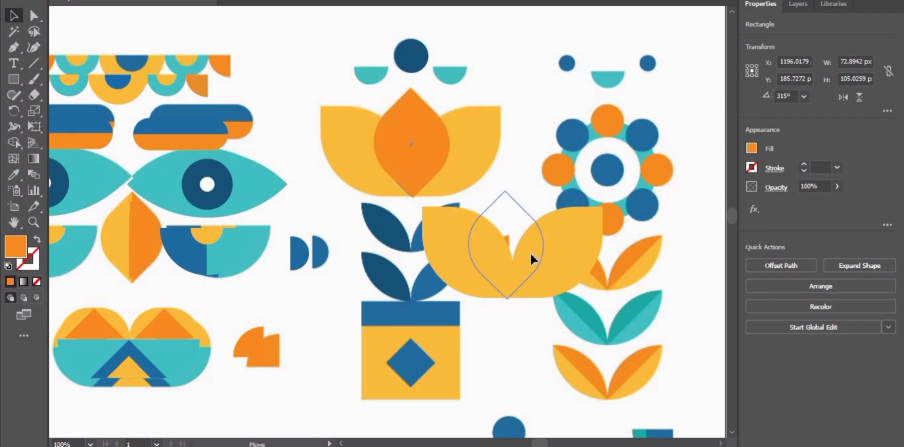
{"action": "left_click_drag", "start_coordinate": [530, 239], "coordinate": [531, 253]}
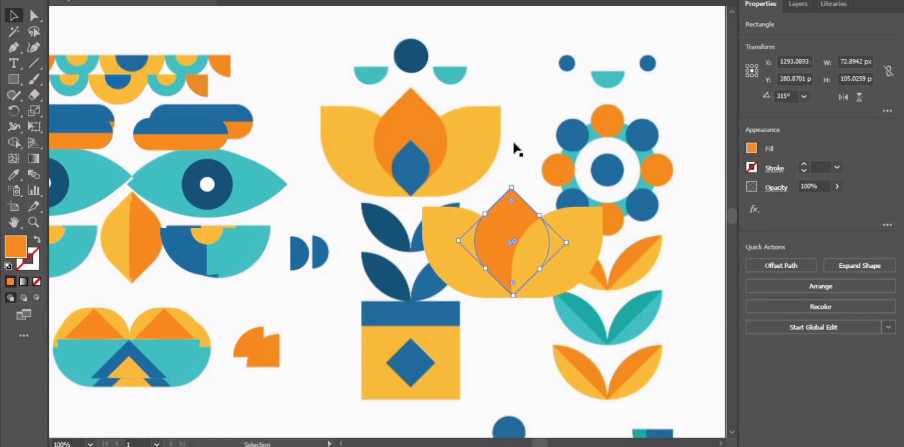
{"action": "left_click", "coordinate": [494, 219], "text": "shift"}
Step: Group the orange petal with the yellow pair and move its Layers entry to the top of the group
{"action": "key", "text": "ctrl+g"}
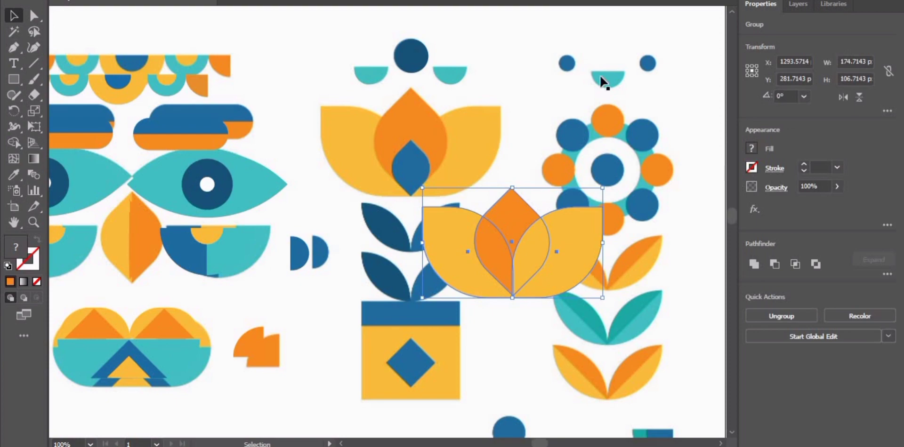
{"action": "left_click", "coordinate": [33, 16]}
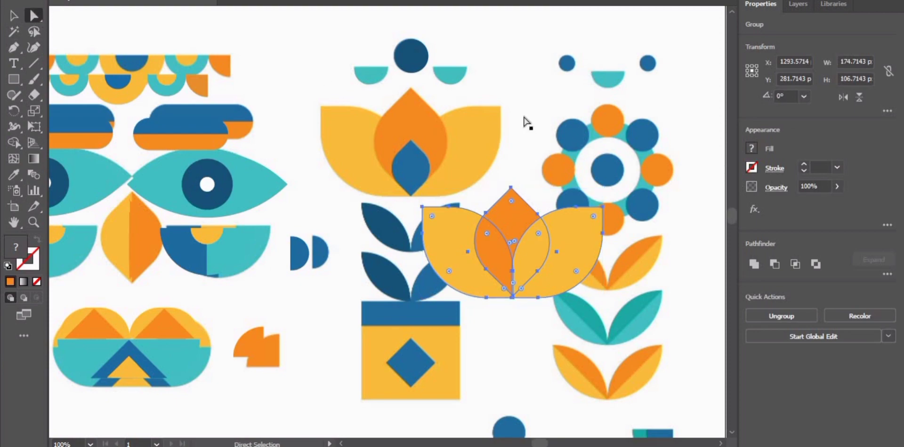
{"action": "left_click", "coordinate": [520, 209]}
{"action": "left_click", "coordinate": [800, 4]}
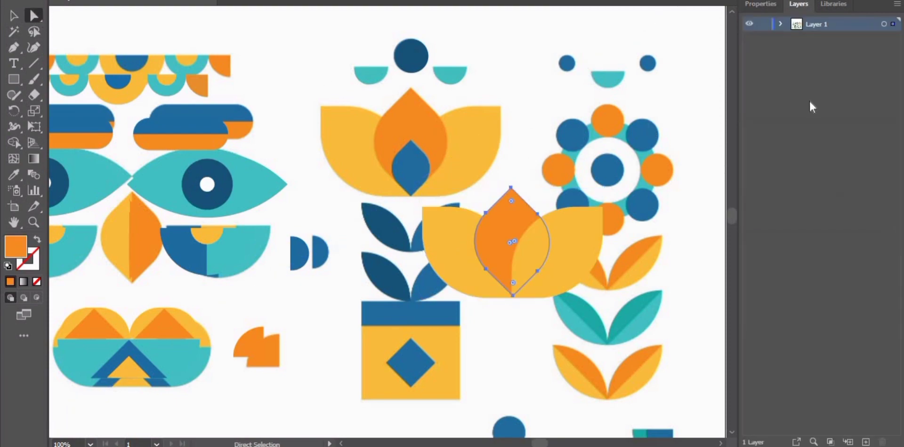
{"action": "left_click", "coordinate": [781, 24]}
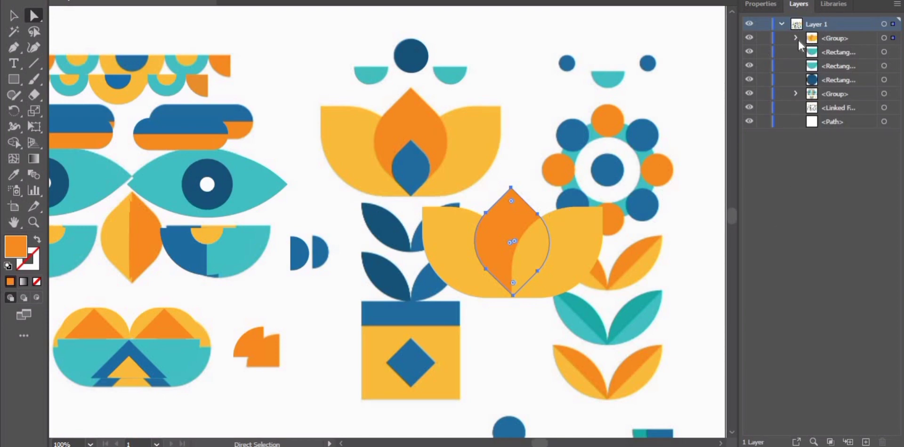
{"action": "left_click", "coordinate": [798, 38]}
{"action": "left_click", "coordinate": [830, 68]}
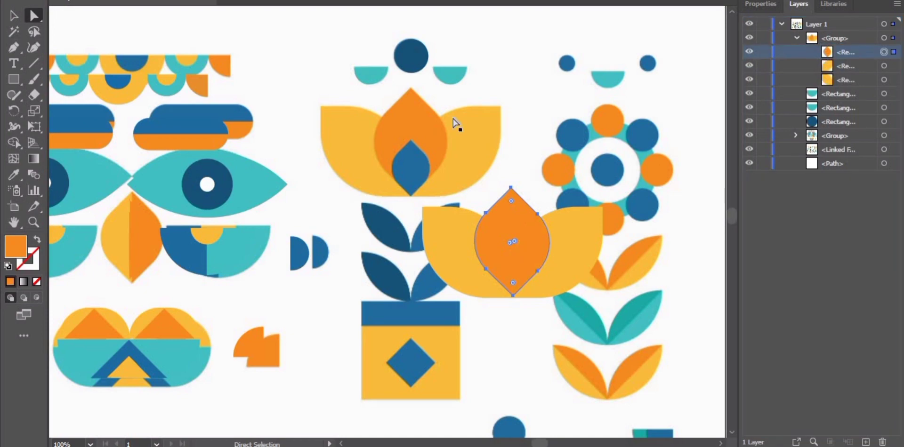
{"action": "left_click_drag", "start_coordinate": [833, 70], "coordinate": [834, 47]}
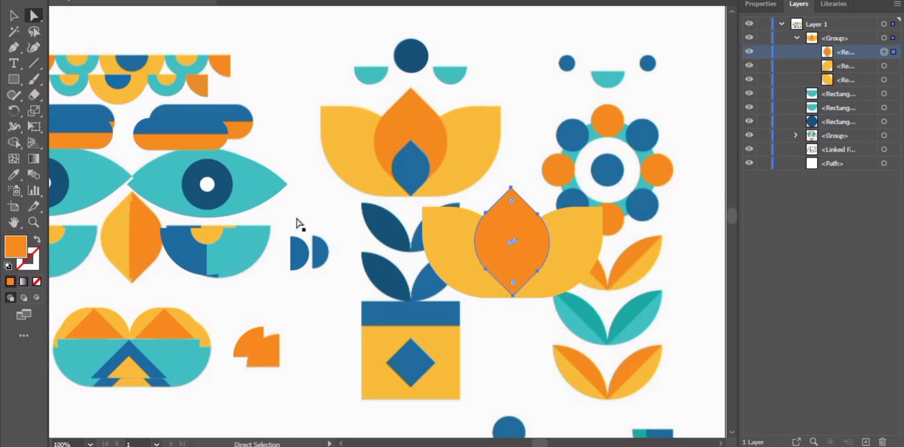
{"action": "left_click", "coordinate": [548, 113]}
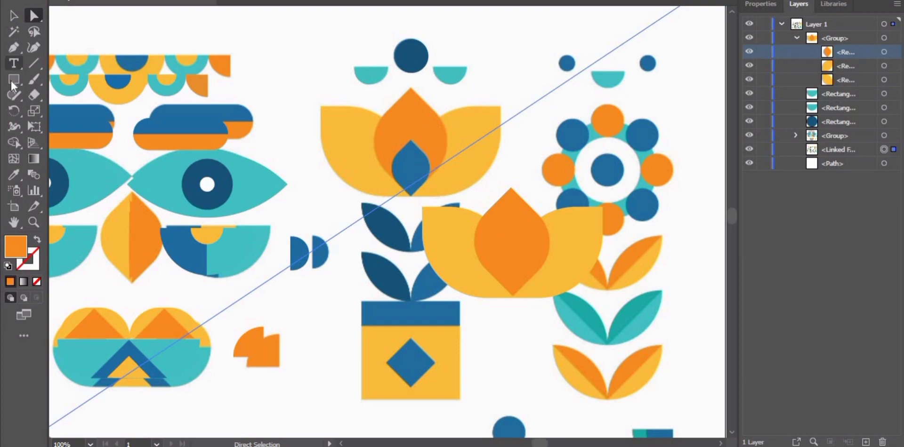
Step: Draw a small dark-blue rectangle and round its corners into a pointed leaf
{"action": "key", "text": "m"}
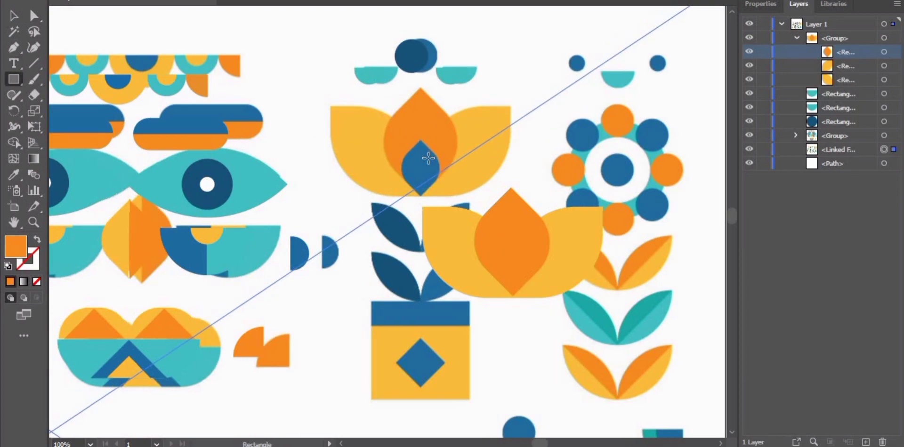
{"action": "left_click_drag", "start_coordinate": [428, 158], "coordinate": [461, 193]}
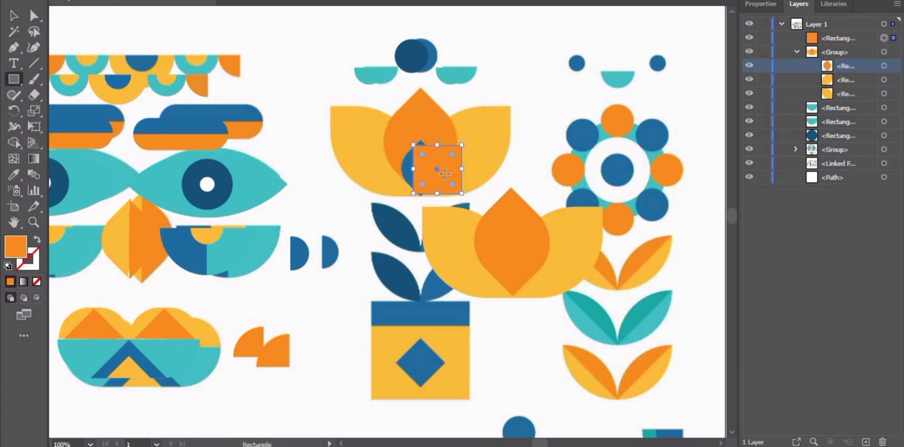
{"action": "key", "text": "i"}
{"action": "left_click", "coordinate": [409, 164]}
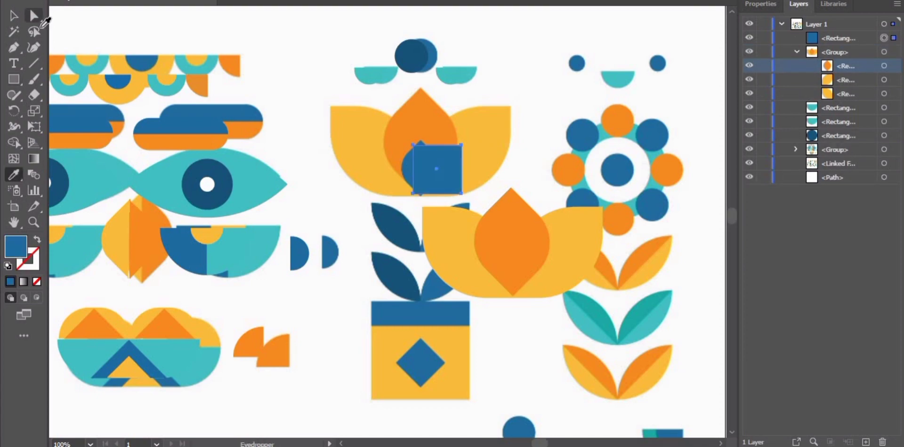
{"action": "left_click", "coordinate": [33, 16]}
{"action": "left_click", "coordinate": [421, 184]}
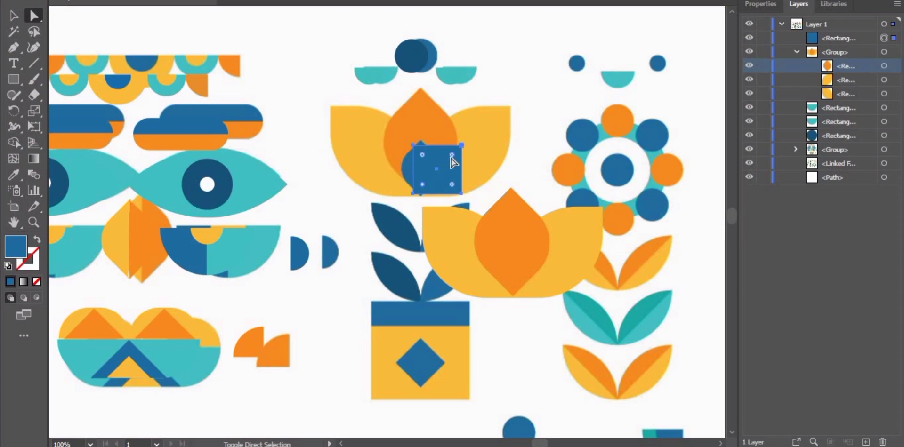
{"action": "left_click_drag", "start_coordinate": [447, 169], "coordinate": [430, 173]}
Step: Rotate the blue leaf to 315° and move it onto the lower lotus's orange petal
{"action": "key", "text": "v"}
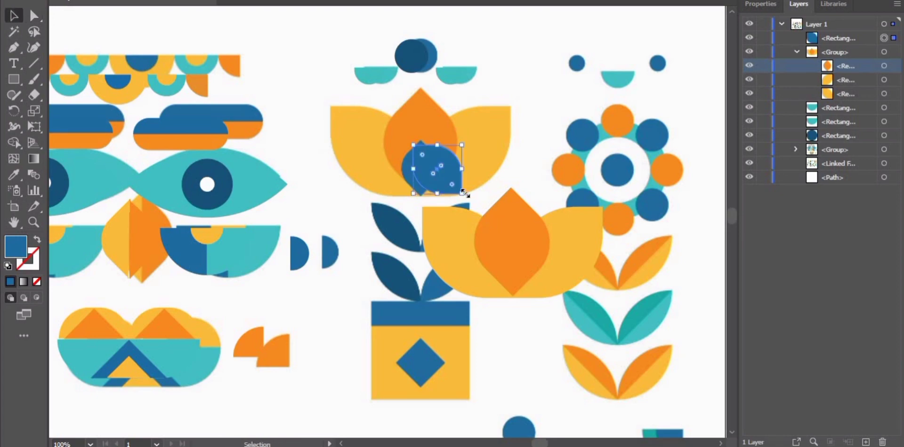
{"action": "left_click_drag", "start_coordinate": [465, 194], "coordinate": [433, 210]}
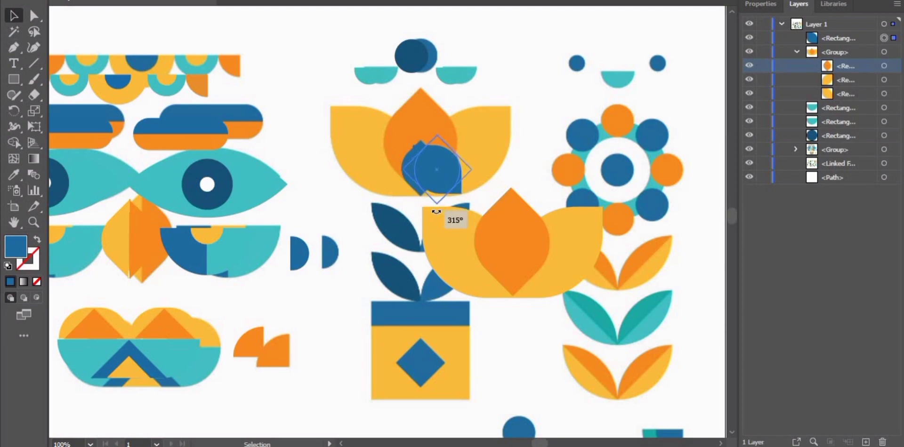
{"action": "left_click_drag", "start_coordinate": [433, 211], "coordinate": [434, 212]}
{"action": "left_click_drag", "start_coordinate": [436, 175], "coordinate": [529, 269]}
{"action": "left_click", "coordinate": [507, 204]}
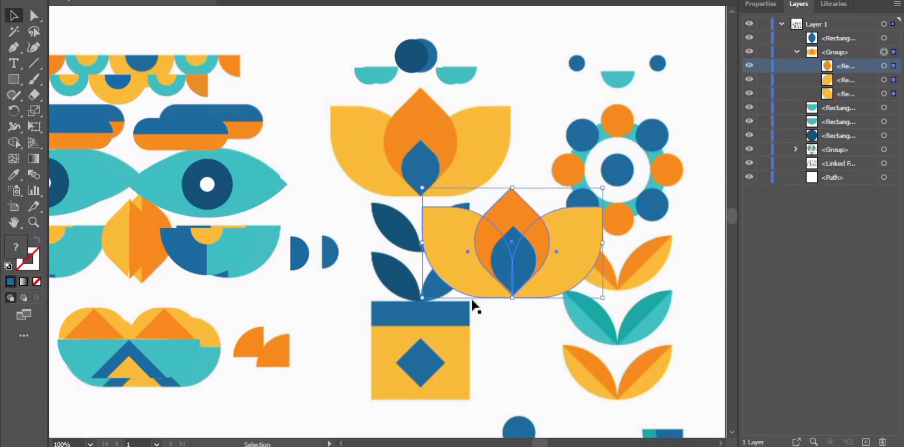
Step: Bottom-align and horizontally centre the blue inner petal on the orange petal
{"action": "left_click", "coordinate": [34, 16]}
{"action": "left_click", "coordinate": [510, 248]}
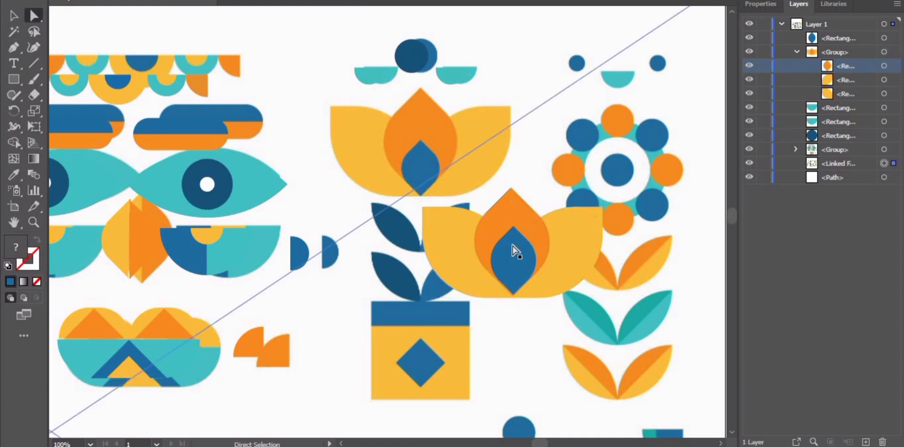
{"action": "left_click", "coordinate": [519, 209], "text": "shift"}
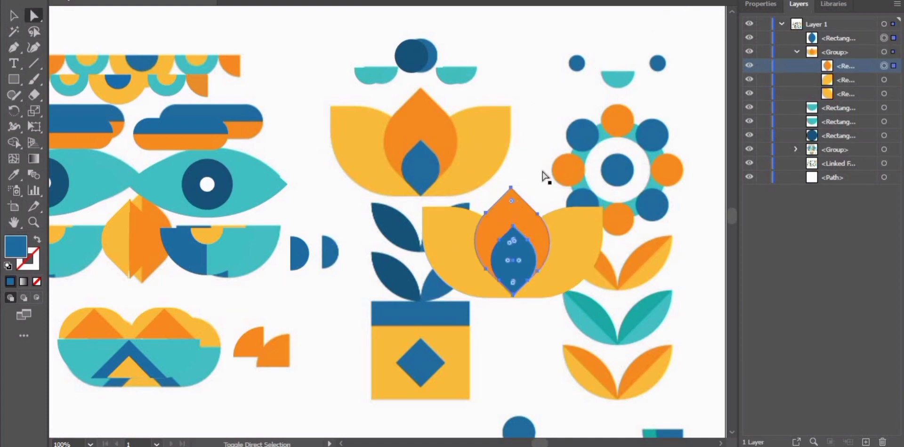
{"action": "left_click", "coordinate": [765, 5]}
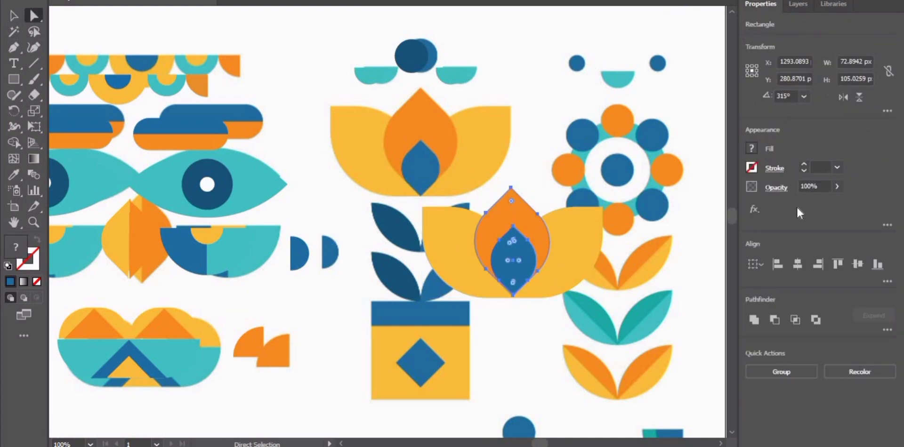
{"action": "left_click", "coordinate": [877, 264]}
{"action": "left_click", "coordinate": [800, 263]}
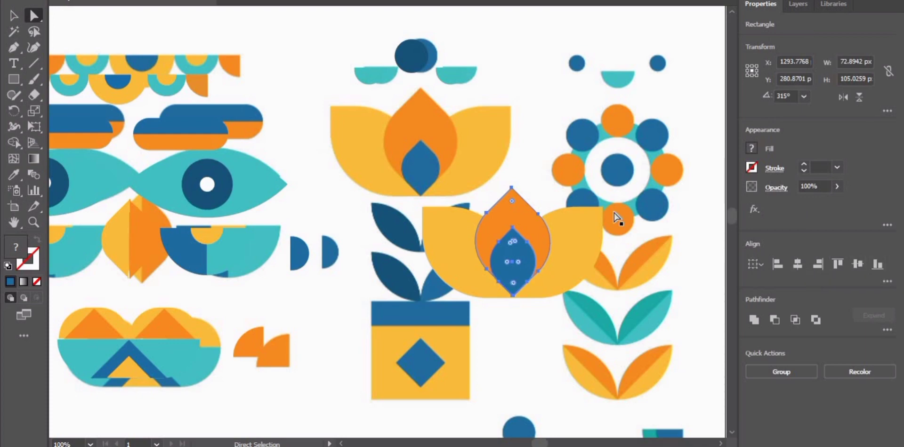
Step: Pull the orange petal out of its group in Layers and group it with the blue petal
{"action": "left_click", "coordinate": [791, 371]}
{"action": "left_click", "coordinate": [550, 231]}
{"action": "left_click", "coordinate": [800, 3]}
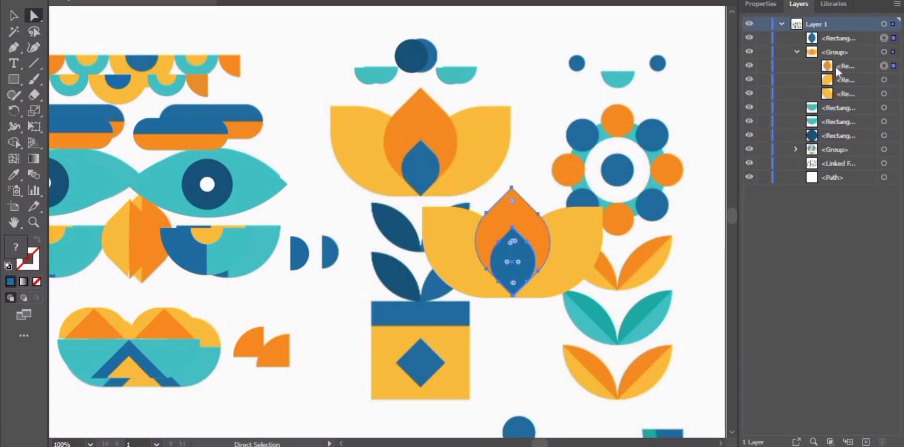
{"action": "left_click_drag", "start_coordinate": [835, 66], "coordinate": [831, 28]}
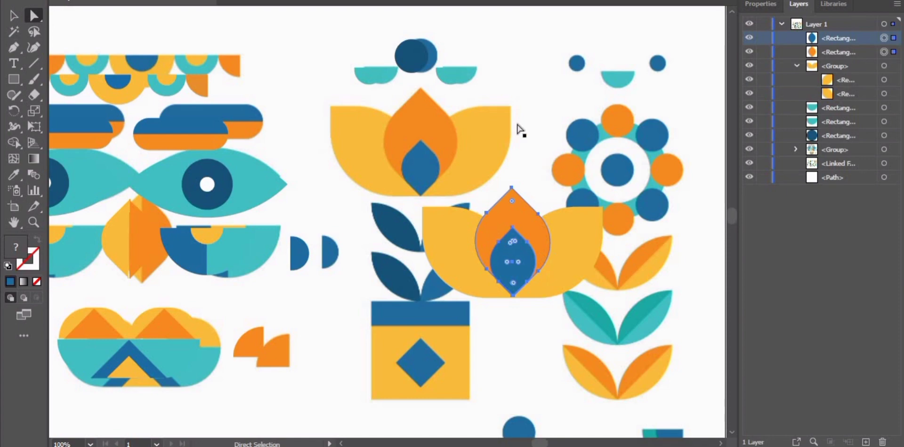
{"action": "left_click", "coordinate": [531, 272], "text": "shift"}
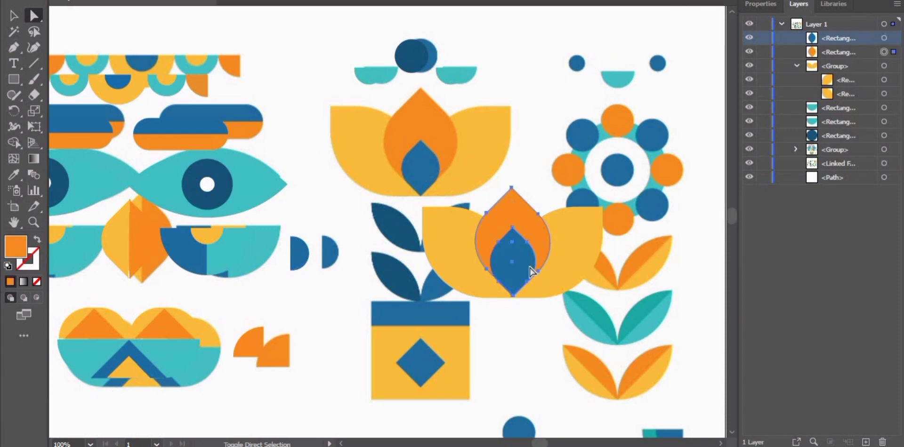
{"action": "left_click", "coordinate": [531, 272], "text": "shift"}
{"action": "left_click", "coordinate": [760, 4]}
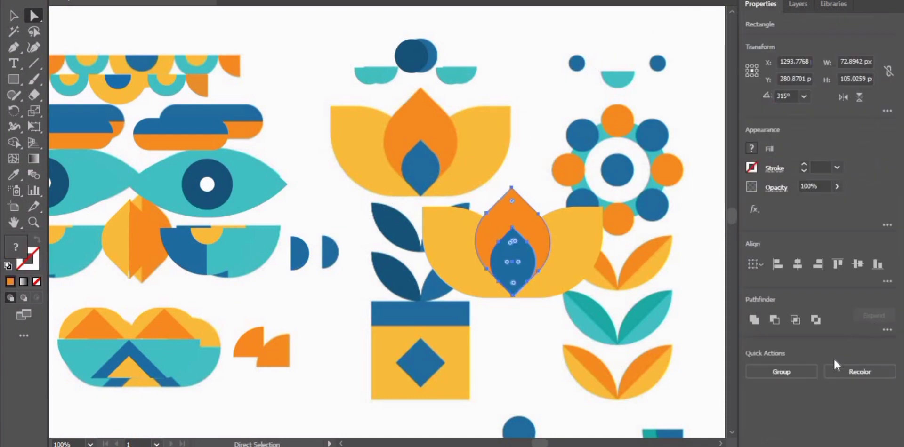
{"action": "left_click", "coordinate": [783, 370]}
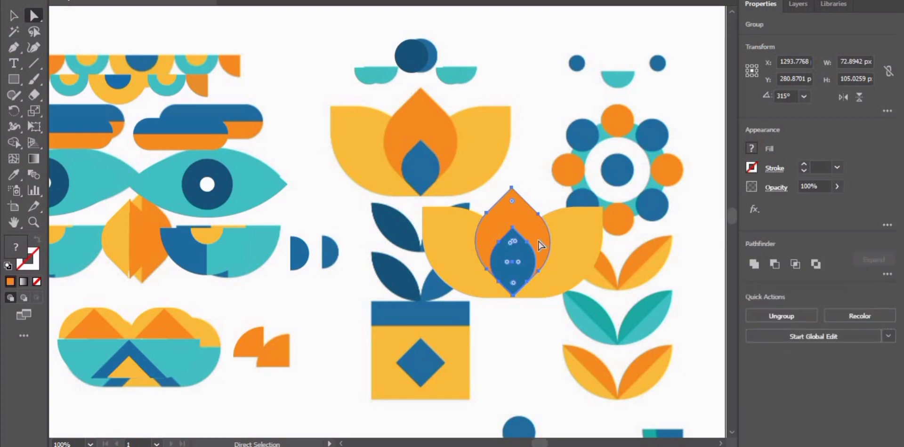
Step: Select the yellow petals and the bud and group them into one 174.71 × 106.71 px lotus
{"action": "left_click", "coordinate": [547, 340]}
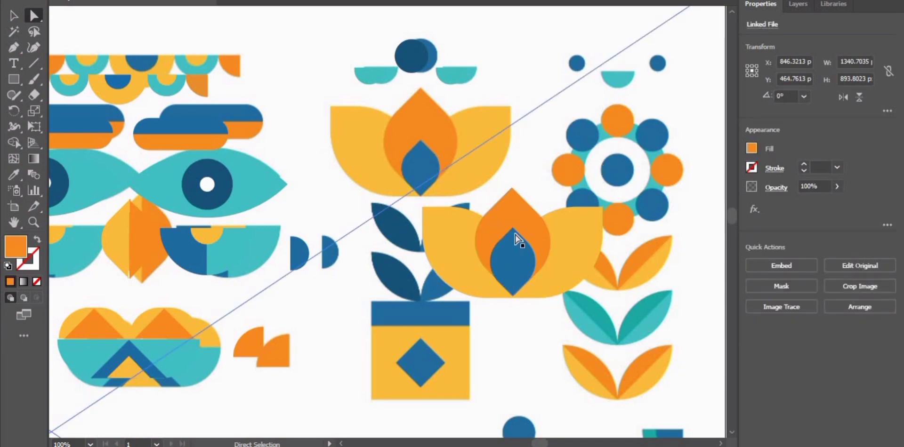
{"action": "left_click", "coordinate": [464, 253]}
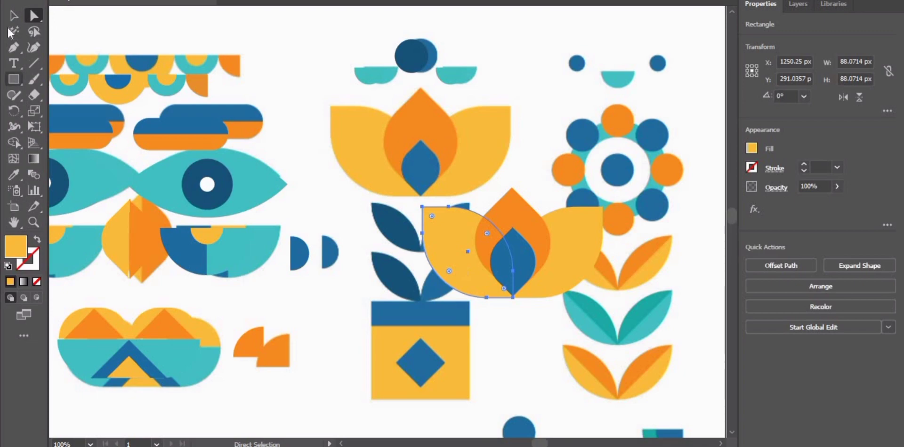
{"action": "key", "text": "v"}
{"action": "left_click", "coordinate": [537, 281], "text": "shift"}
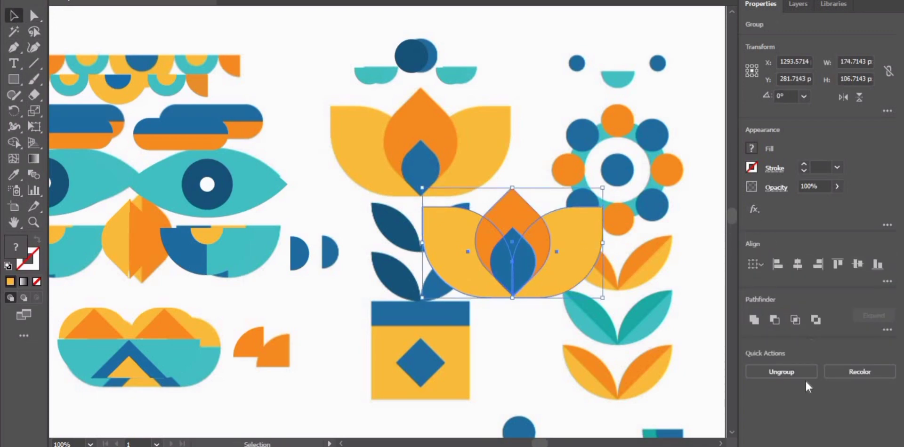
{"action": "left_click", "coordinate": [793, 369]}
{"action": "left_click", "coordinate": [513, 266]}
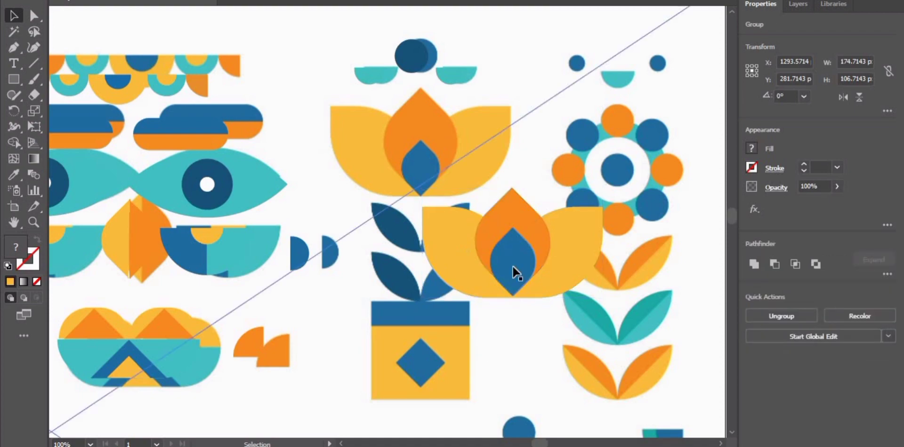
{"action": "double_click", "coordinate": [512, 265]}
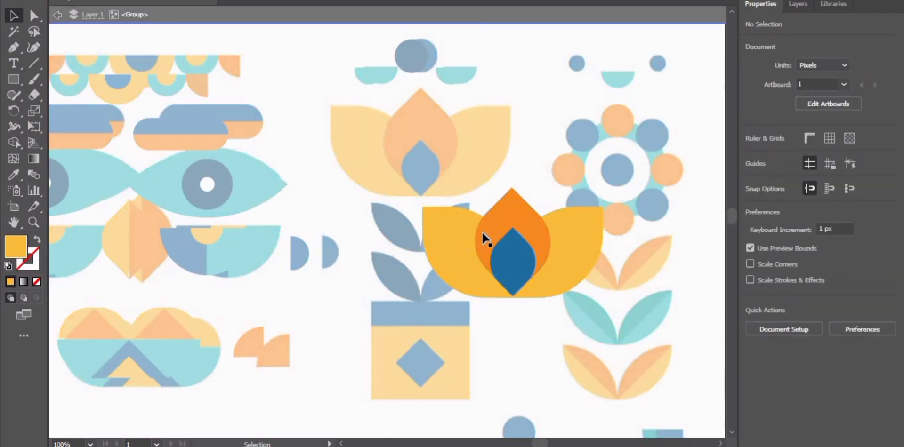
{"action": "double_click", "coordinate": [480, 184]}
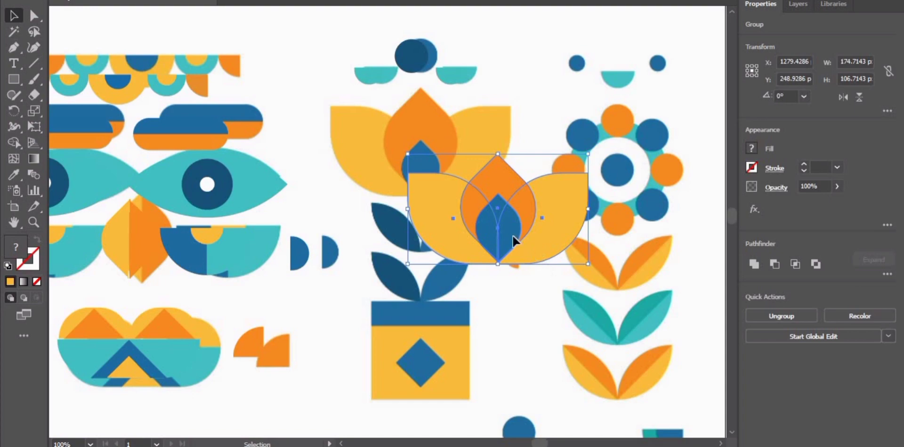
Step: Move the lotus up over the reference's top lotus and select the front blue circle
{"action": "left_click_drag", "start_coordinate": [510, 238], "coordinate": [459, 180]}
{"action": "scroll", "coordinate": [410, 115], "scroll_direction": "up", "scroll_amount": 3}
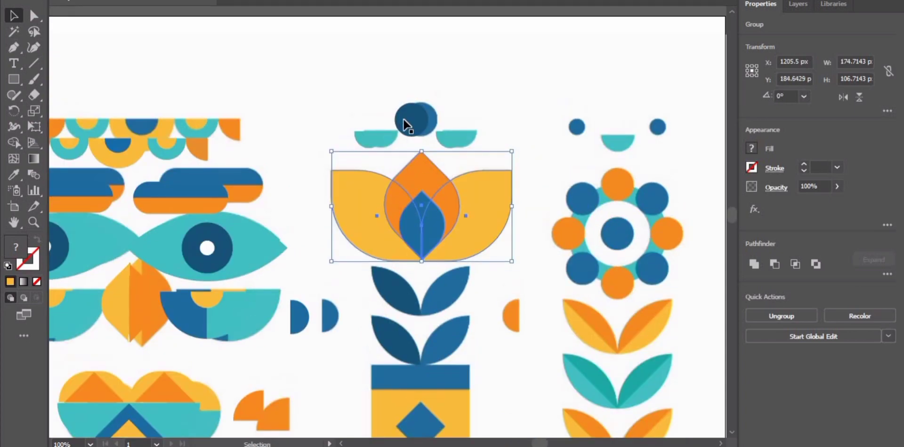
{"action": "left_click", "coordinate": [406, 120]}
Step: Colour the small circle blue and move it onto the other circle above the lotus
{"action": "key", "text": "i"}
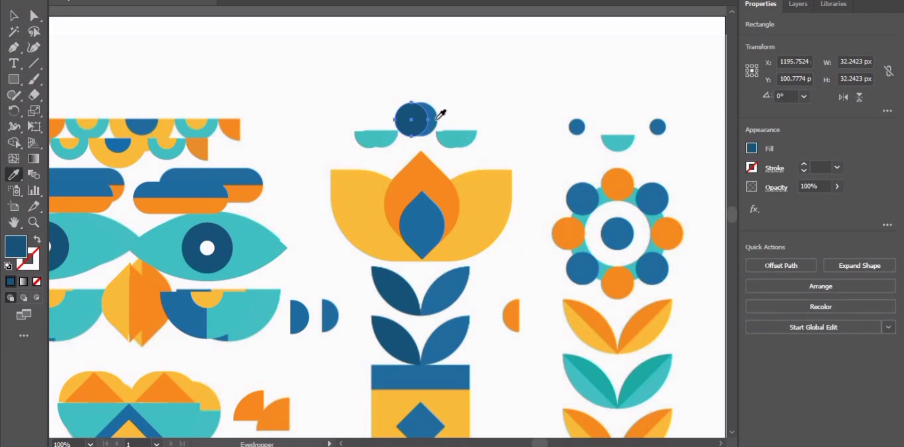
{"action": "left_click", "coordinate": [433, 121]}
{"action": "left_click", "coordinate": [35, 16]}
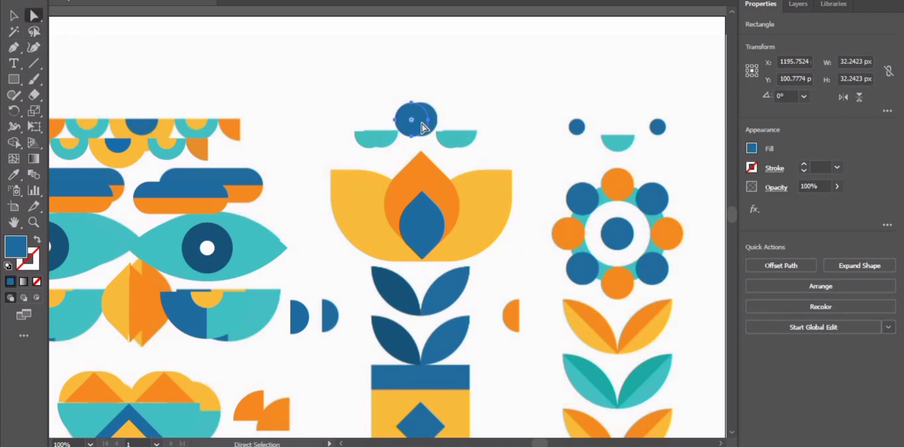
{"action": "mouse_move", "coordinate": [415, 122]}
{"action": "left_mouse_down"}
{"action": "mouse_move", "coordinate": [427, 123]}
{"action": "mouse_move", "coordinate": [418, 115]}
{"action": "left_mouse_up"}
{"action": "left_click", "coordinate": [409, 121]}
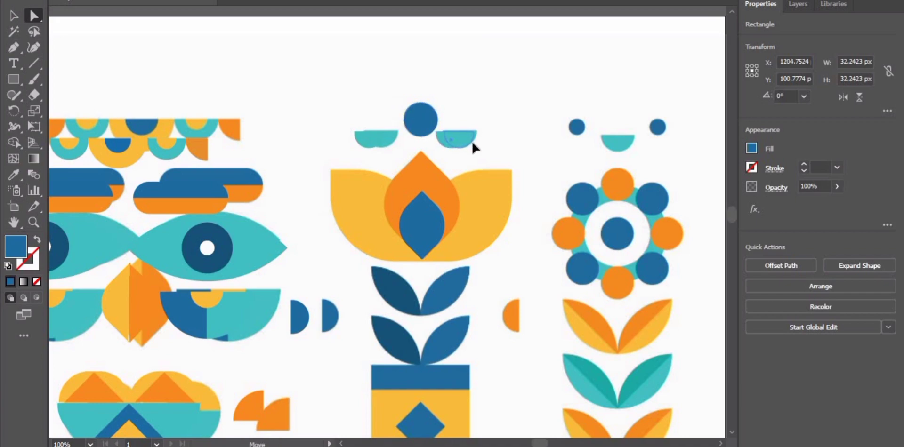
Step: Reposition the two teal half-circles level on either side of the blue dot, 104.71 px across
{"action": "left_click", "coordinate": [471, 143]}
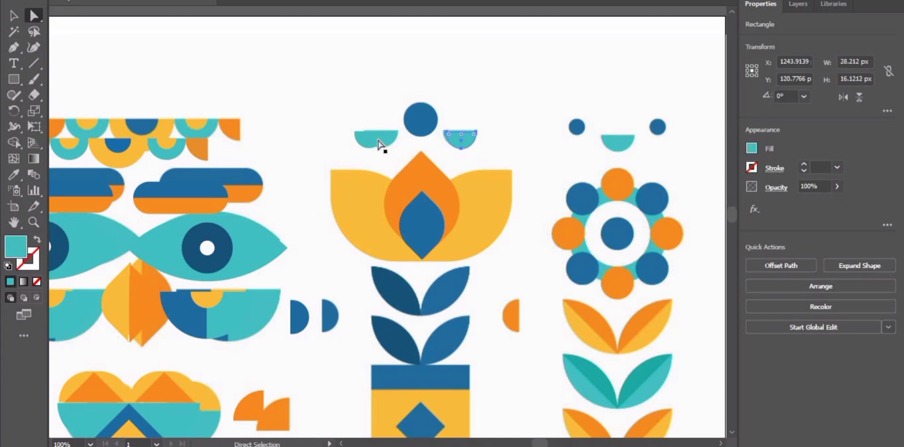
{"action": "left_click_drag", "start_coordinate": [381, 141], "coordinate": [388, 142]}
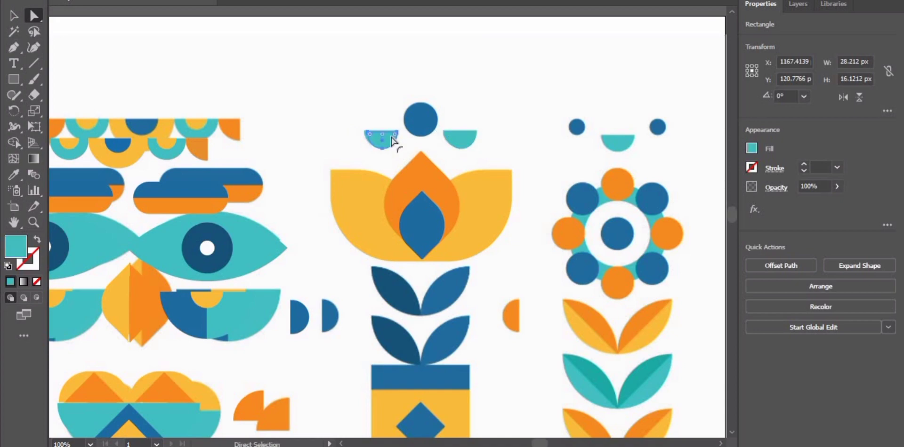
{"action": "left_click", "coordinate": [454, 146], "text": "shift"}
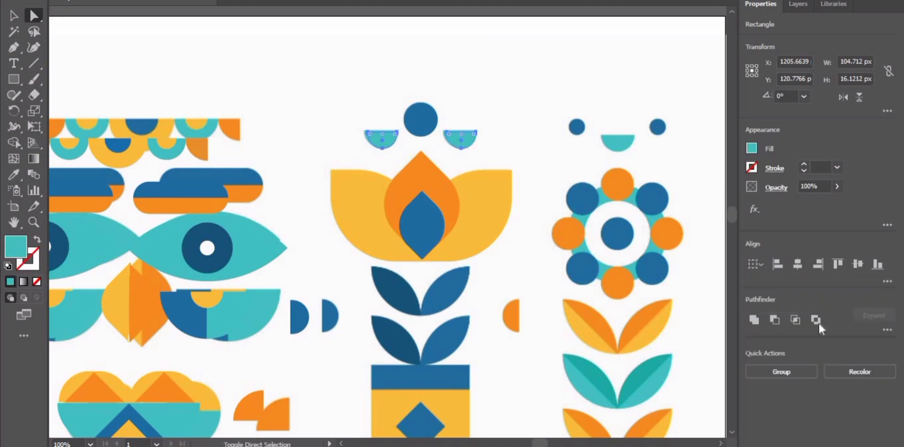
{"action": "left_click", "coordinate": [797, 264]}
{"action": "key", "text": "ctrl+z"}
{"action": "left_click", "coordinate": [469, 220]}
Step: Draw a 45 px square beside the leaves and fill it with the leaves' blue
{"action": "left_click", "coordinate": [479, 288]}
{"action": "scroll", "coordinate": [424, 189], "scroll_direction": "down", "scroll_amount": 3}
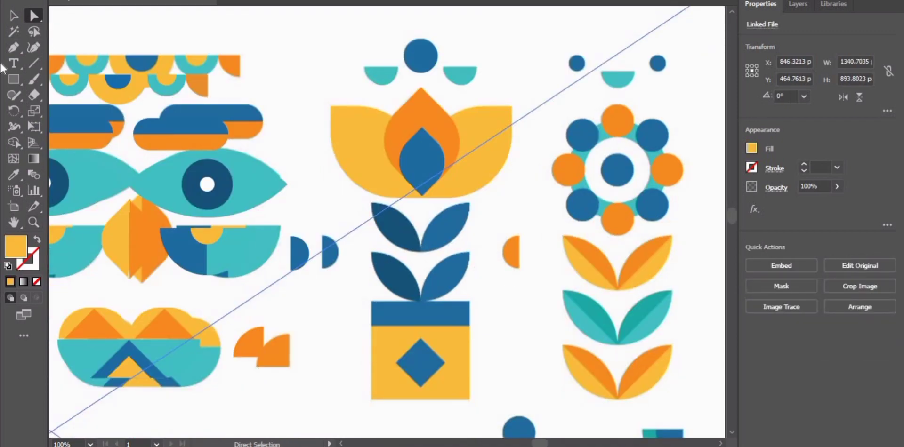
{"action": "left_click", "coordinate": [14, 79]}
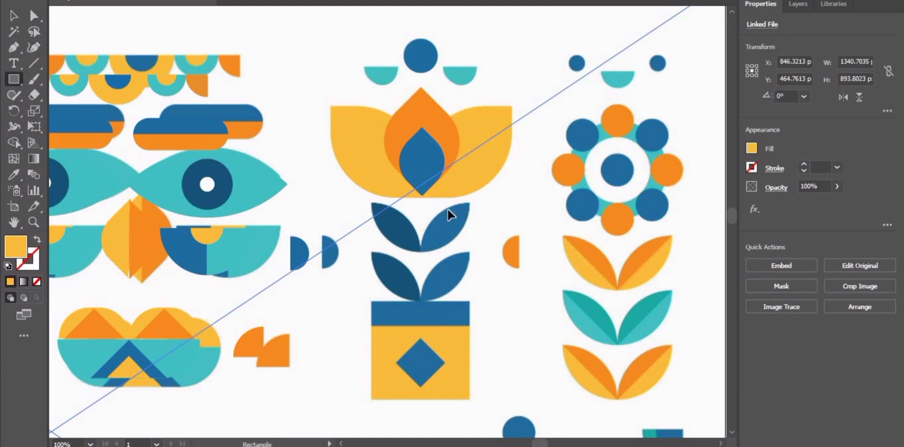
{"action": "left_click_drag", "start_coordinate": [447, 221], "coordinate": [493, 267]}
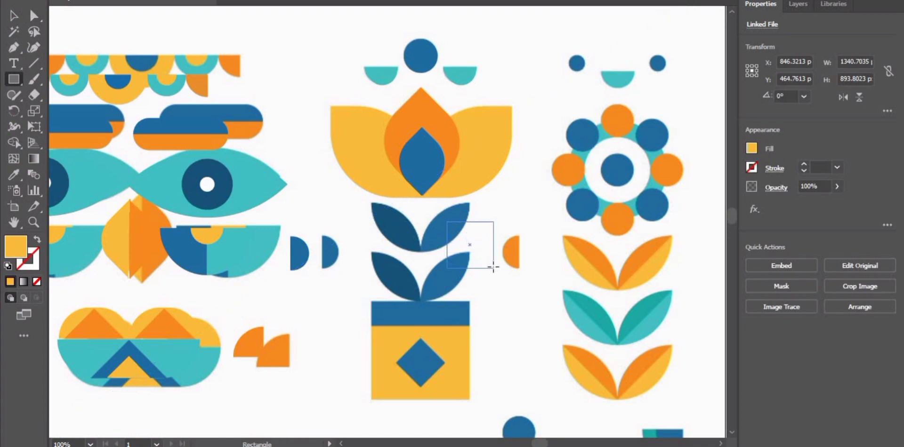
{"action": "key", "text": "i"}
{"action": "left_click", "coordinate": [426, 240]}
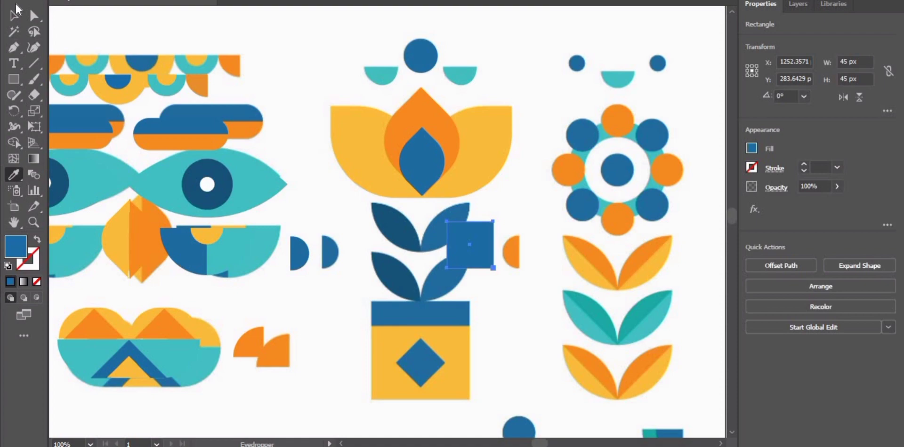
Step: Fully round two opposite corners into a leaf and move it left of the stem
{"action": "key", "text": "a"}
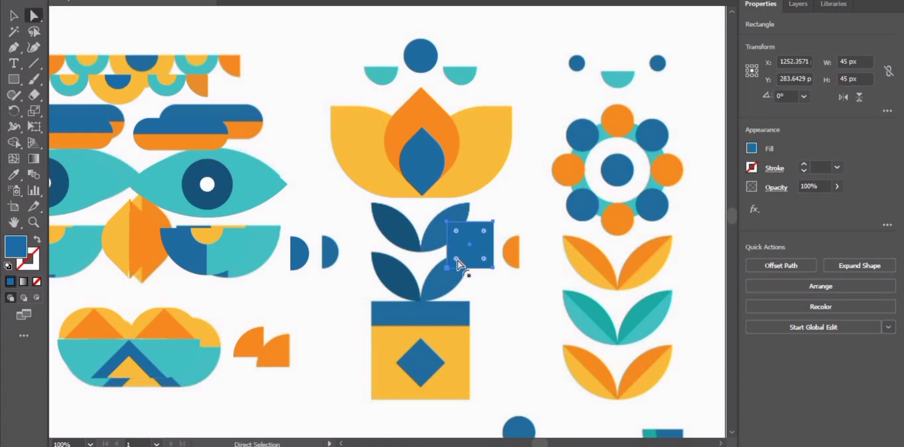
{"action": "left_click", "coordinate": [488, 270]}
{"action": "double_click", "coordinate": [483, 259]}
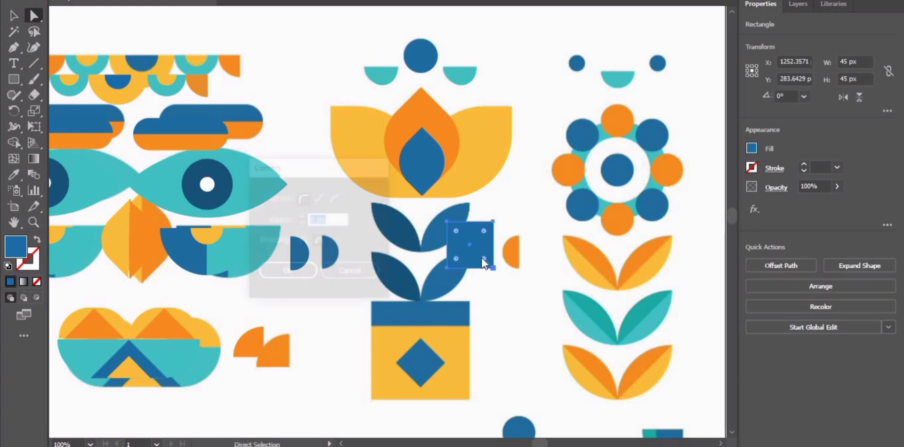
{"action": "left_click", "coordinate": [349, 271]}
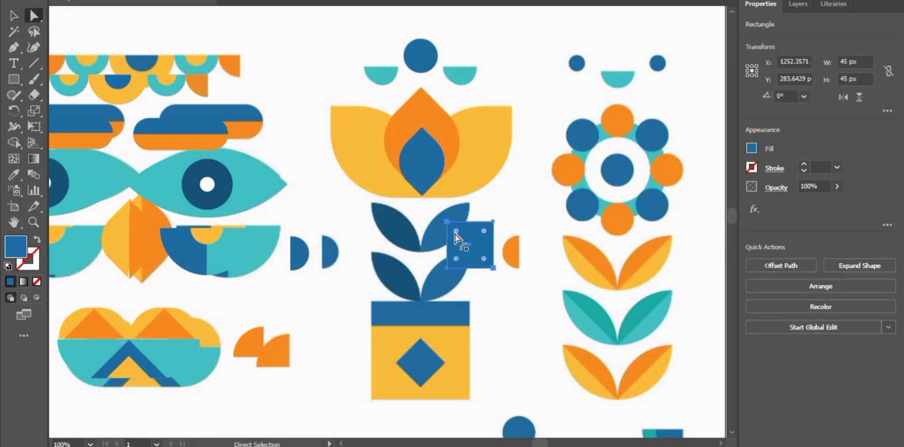
{"action": "left_click_drag", "start_coordinate": [455, 234], "coordinate": [413, 202]}
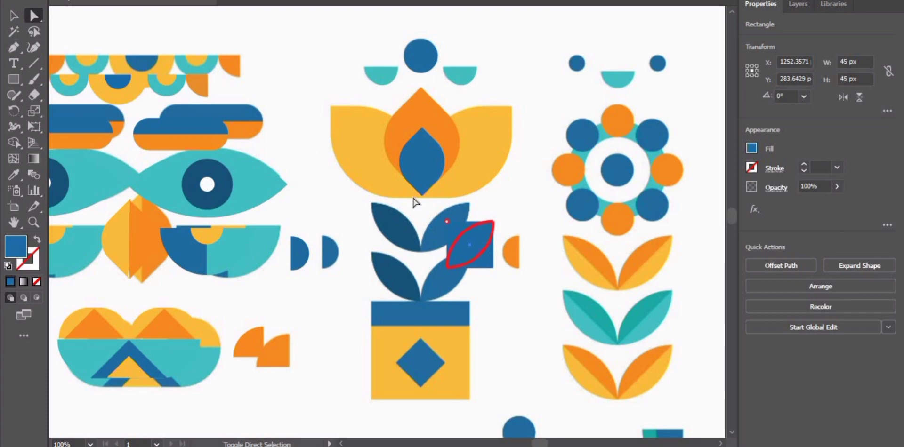
{"action": "left_click_drag", "start_coordinate": [476, 247], "coordinate": [454, 233]}
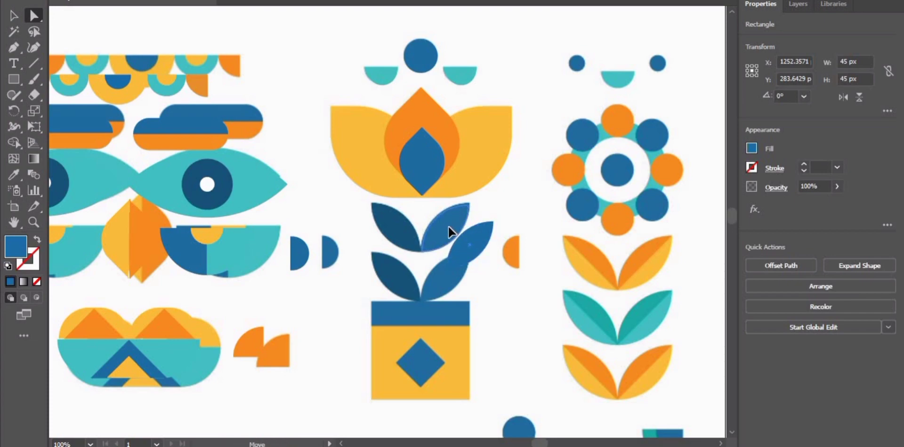
{"action": "left_click_drag", "start_coordinate": [448, 225], "coordinate": [437, 218]}
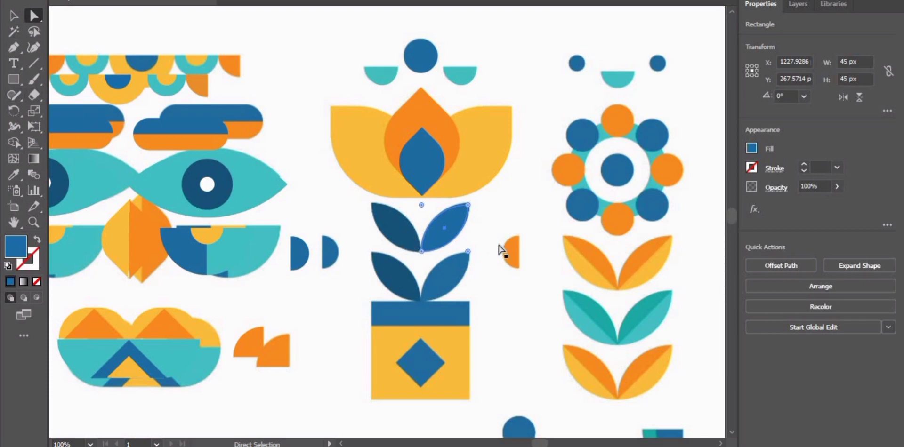
{"action": "left_click_drag", "start_coordinate": [443, 227], "coordinate": [353, 231]}
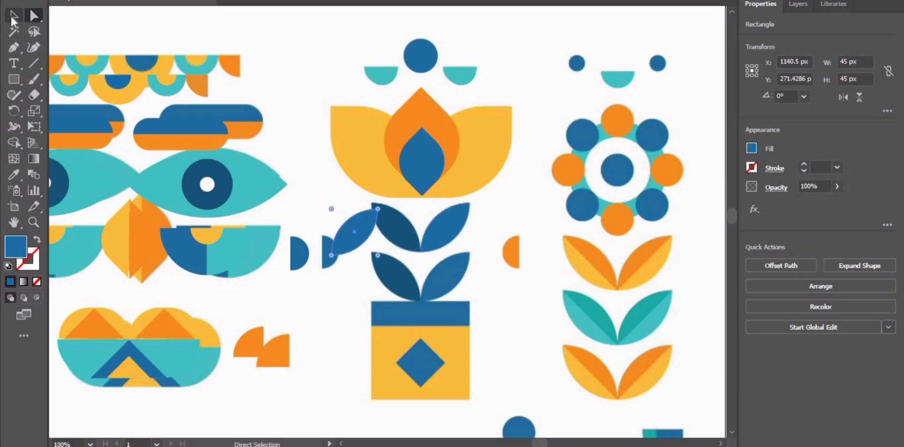
Step: Rotate the blue leaf about 70° into the upper-left spot and colour it dark blue
{"action": "key", "text": "v"}
{"action": "mouse_move", "coordinate": [385, 253]}
{"action": "left_mouse_down"}
{"action": "mouse_move", "coordinate": [396, 209]}
{"action": "mouse_move", "coordinate": [387, 197]}
{"action": "left_mouse_up"}
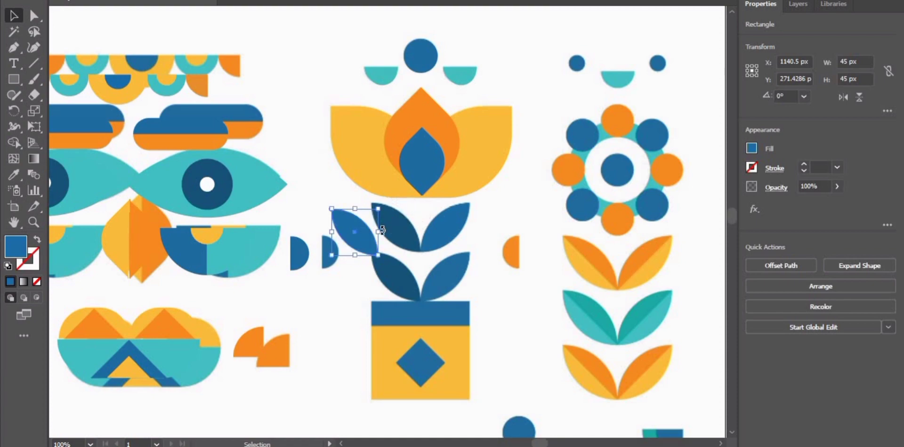
{"action": "left_click_drag", "start_coordinate": [369, 238], "coordinate": [406, 236]}
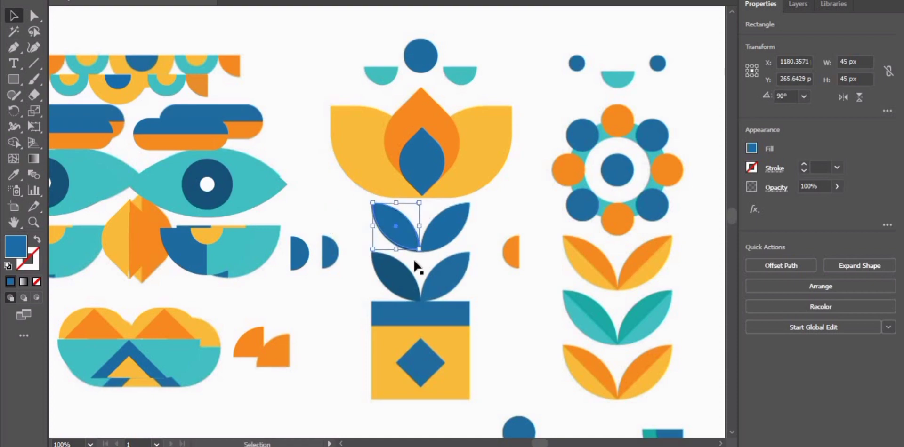
{"action": "key", "text": "i"}
{"action": "left_click", "coordinate": [410, 286]}
Step: Align the two upper leaves on their vertical centres and zoom in on the pair
{"action": "left_click", "coordinate": [33, 15]}
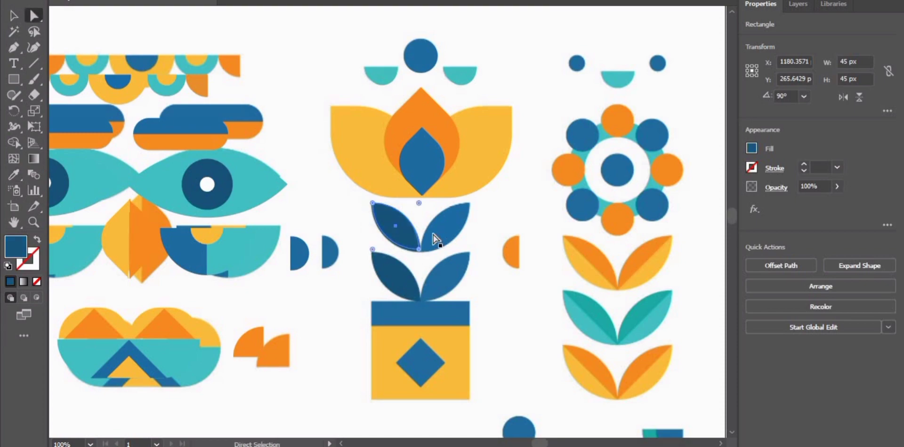
{"action": "left_click", "coordinate": [424, 240]}
{"action": "left_click", "coordinate": [415, 239], "text": "shift"}
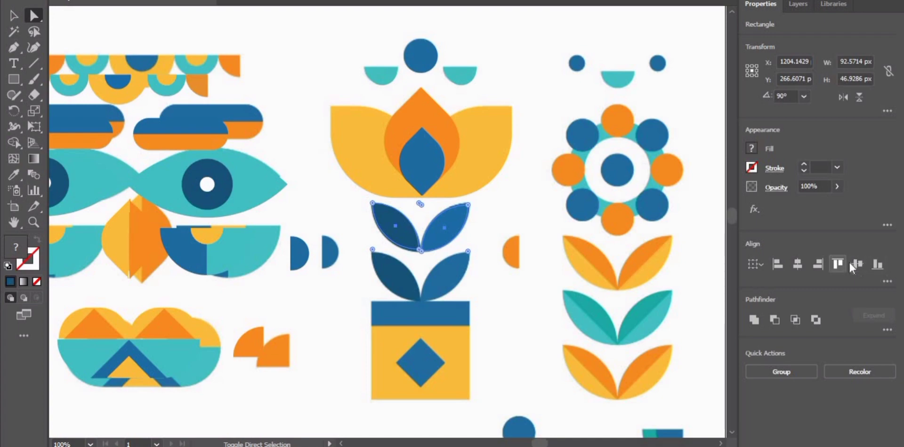
{"action": "left_click", "coordinate": [854, 263]}
{"action": "type", "text": "45"}
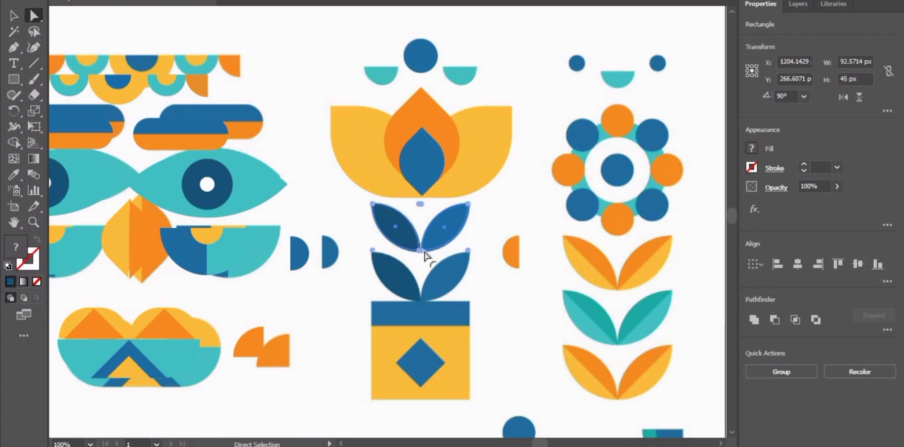
{"action": "key", "text": "z"}
{"action": "left_click", "coordinate": [426, 237]}
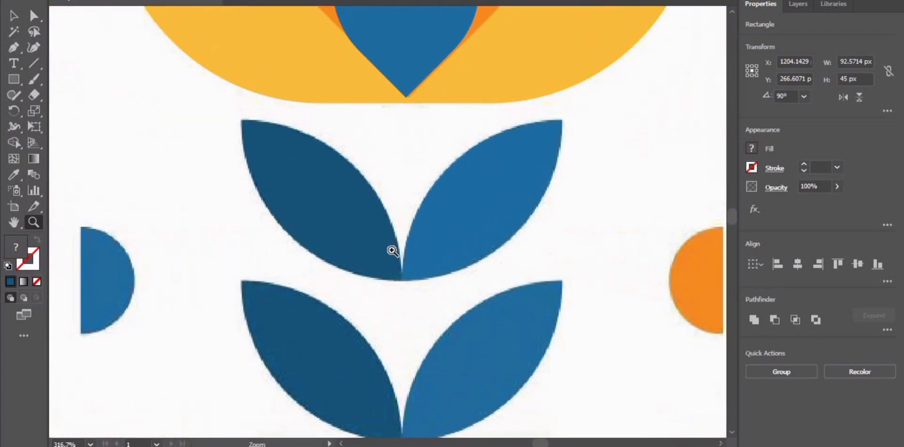
Step: Select both upper leaves and group them via Quick Actions
{"action": "key", "text": "a"}
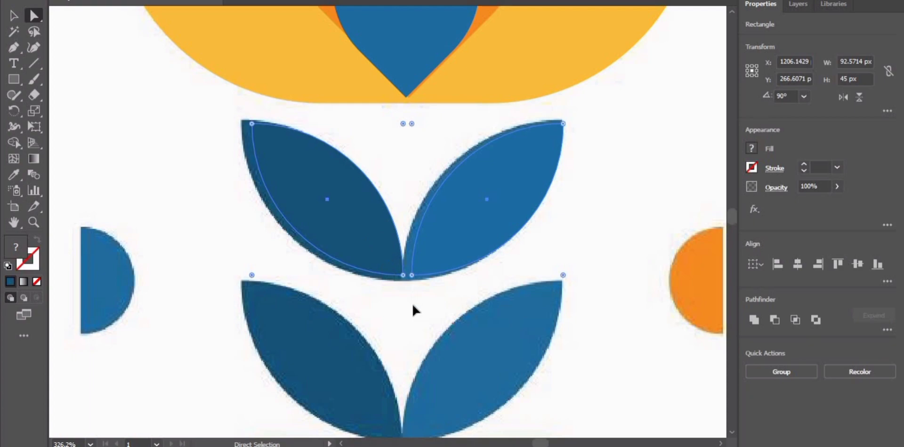
{"action": "left_click", "coordinate": [385, 263]}
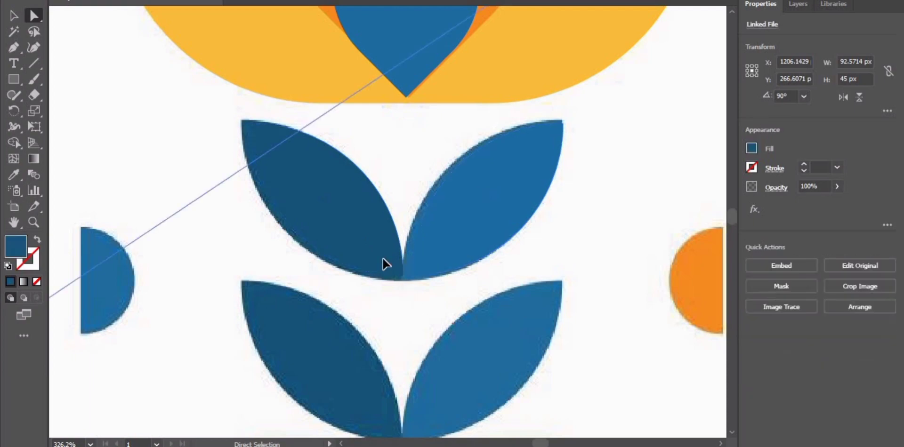
{"action": "left_click", "coordinate": [433, 262]}
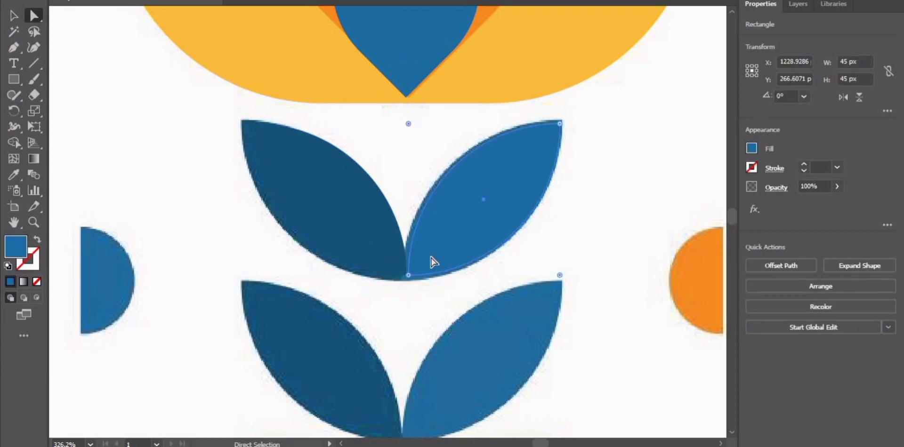
{"action": "left_click", "coordinate": [380, 261]}
{"action": "left_click", "coordinate": [419, 261]}
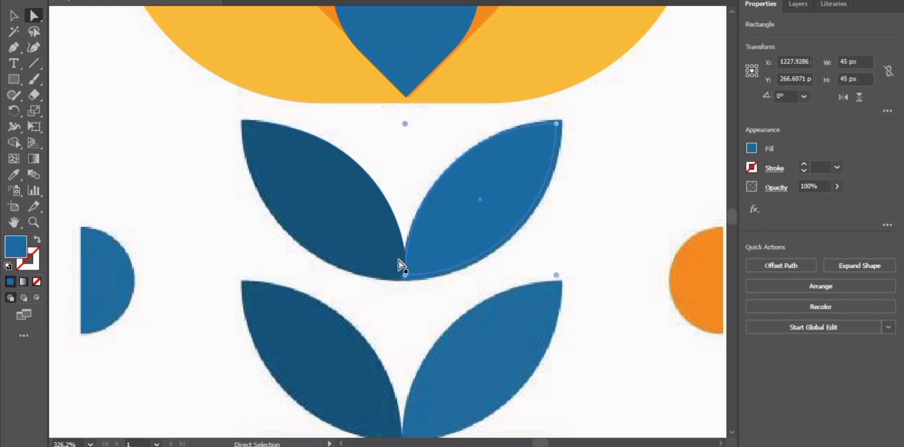
{"action": "left_click", "coordinate": [442, 257], "text": "shift"}
{"action": "left_click", "coordinate": [444, 256], "text": "shift"}
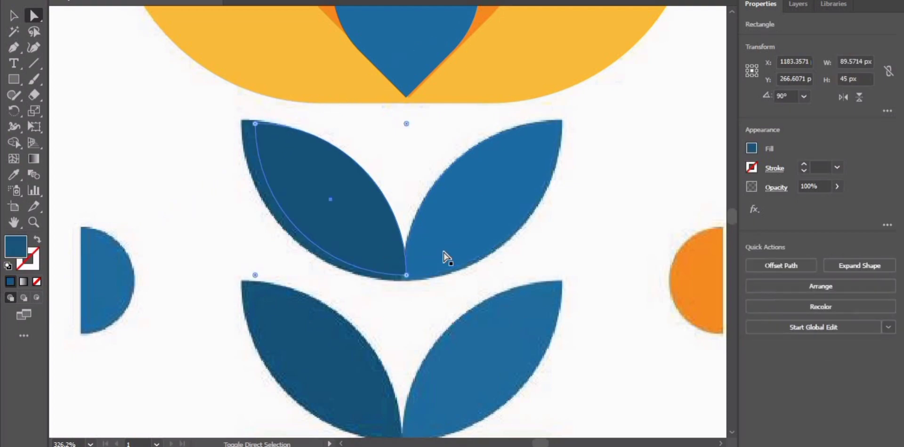
{"action": "left_click", "coordinate": [356, 244]}
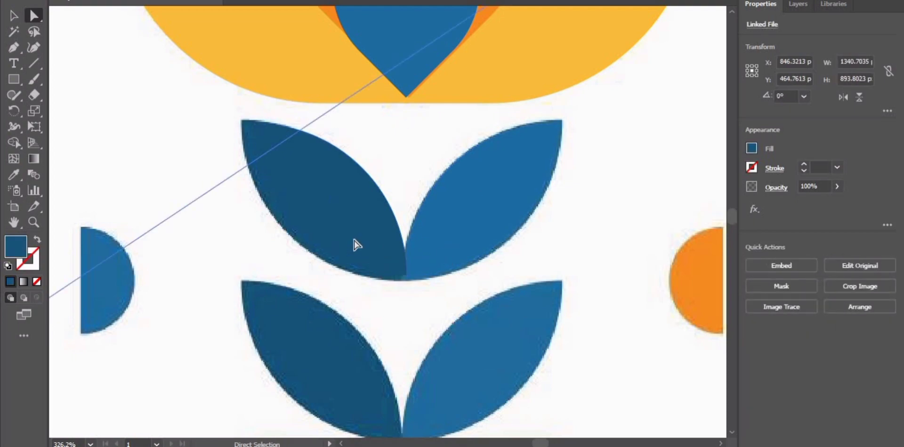
{"action": "left_click", "coordinate": [422, 246], "text": "shift"}
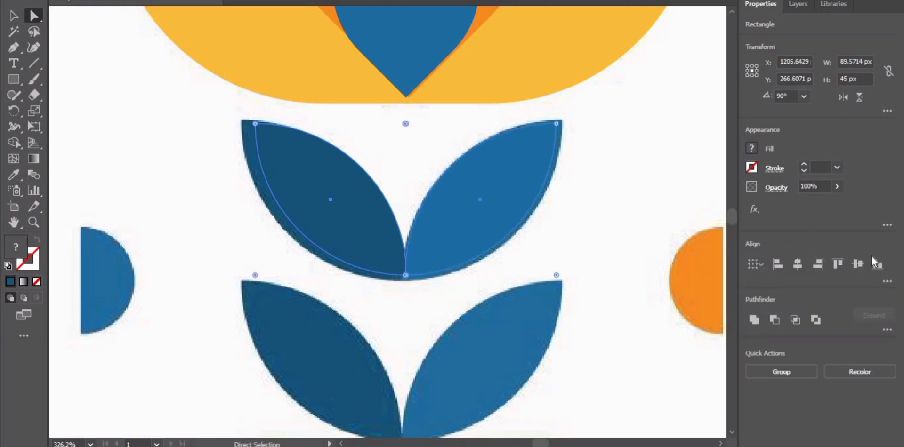
{"action": "left_click", "coordinate": [779, 375]}
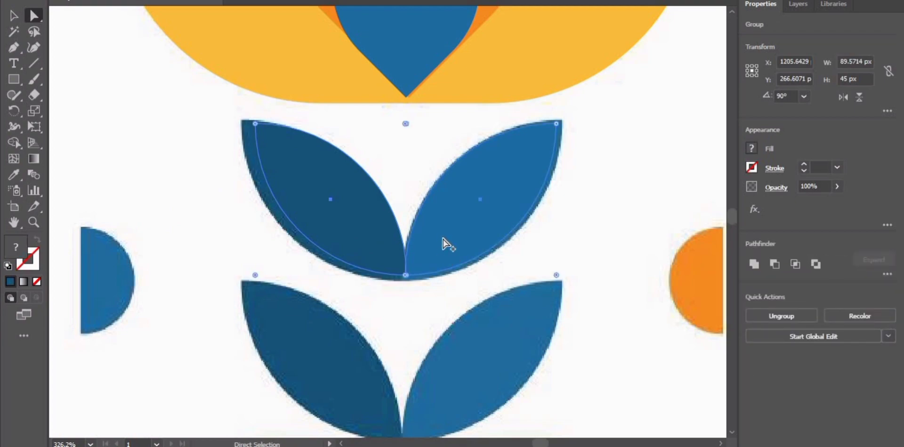
Step: Copy the 89.57 × 45 px leaf pair down onto the lower leaves above the pot
{"action": "left_click_drag", "start_coordinate": [443, 243], "coordinate": [442, 406]}
{"action": "left_click", "coordinate": [437, 262]}
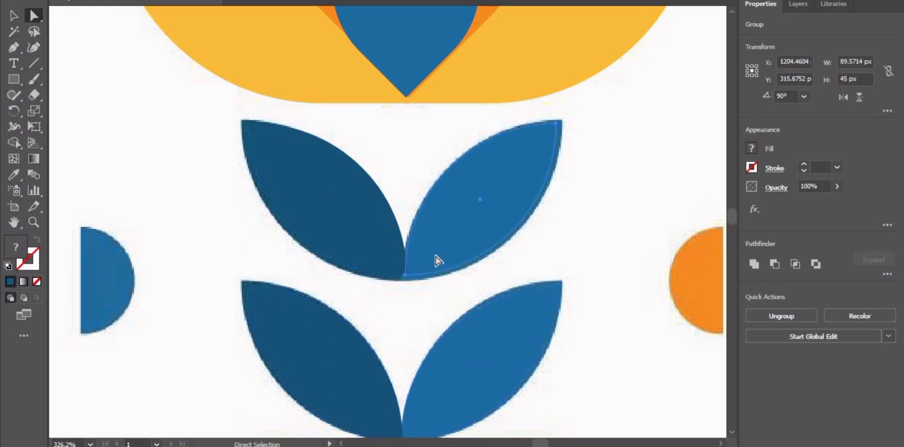
{"action": "key", "text": "v"}
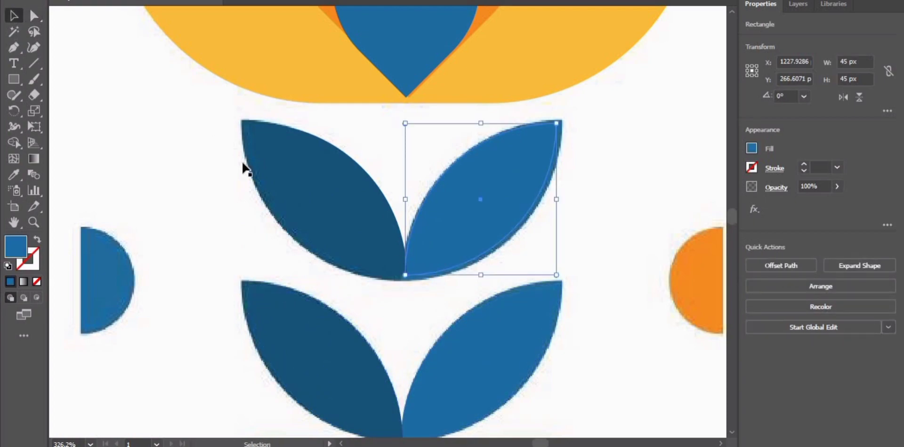
{"action": "left_click", "coordinate": [244, 166], "text": "shift"}
{"action": "key", "text": "ctrl+g"}
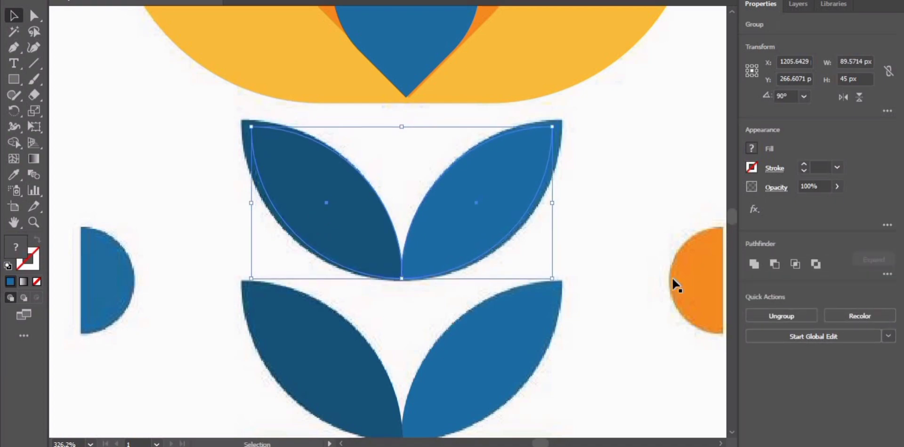
{"action": "left_click", "coordinate": [586, 282]}
{"action": "left_click", "coordinate": [432, 381]}
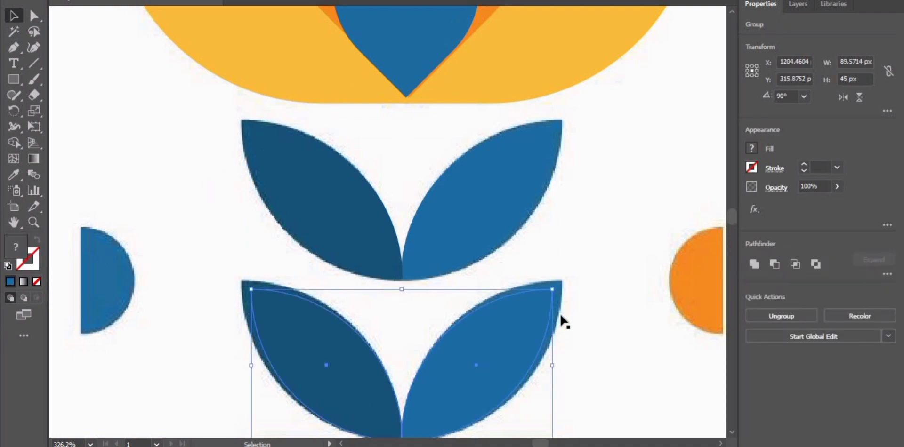
Step: Zoom out to see the whole plant and pot, and deselect the lower leaf group
{"action": "key", "text": "z"}
{"action": "left_click_drag", "start_coordinate": [636, 254], "coordinate": [476, 303]}
{"action": "scroll", "coordinate": [555, 290], "scroll_direction": "down", "scroll_amount": 3}
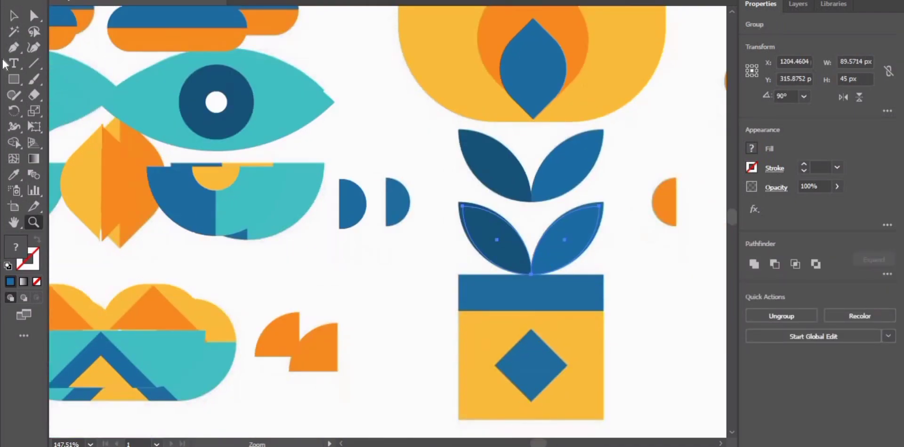
{"action": "left_click", "coordinate": [38, 16]}
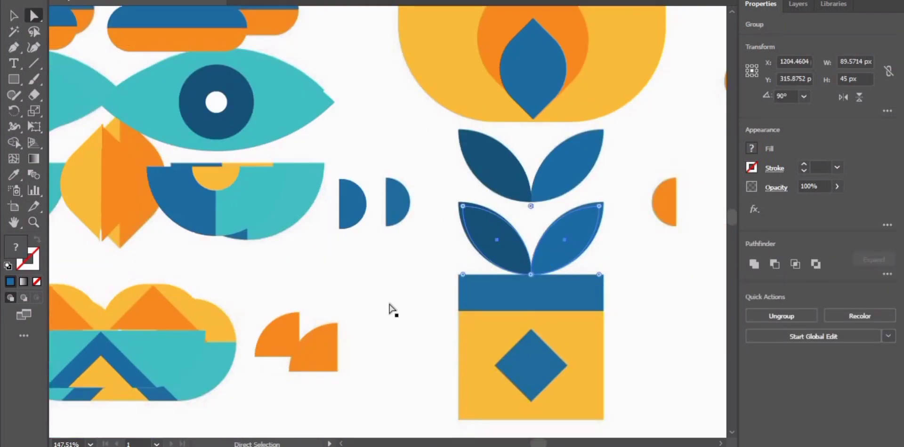
{"action": "left_click", "coordinate": [14, 79]}
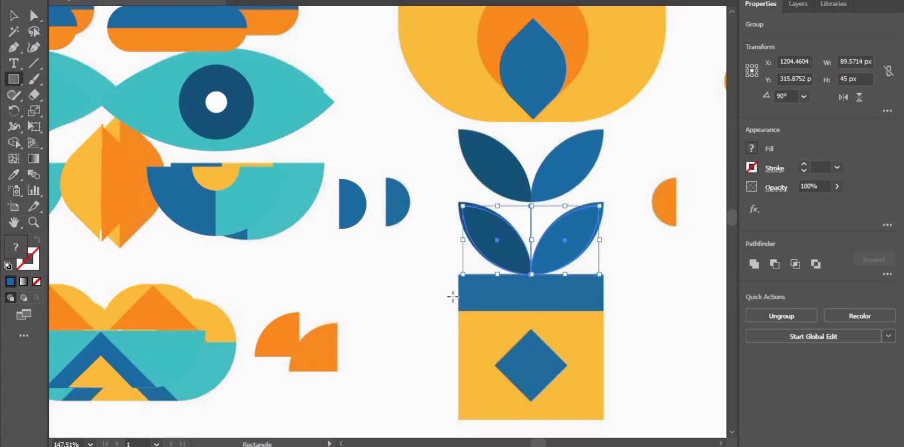
{"action": "key", "text": "a"}
{"action": "left_click", "coordinate": [445, 302]}
{"action": "scroll", "coordinate": [149, 85], "scroll_direction": "down", "scroll_amount": 4}
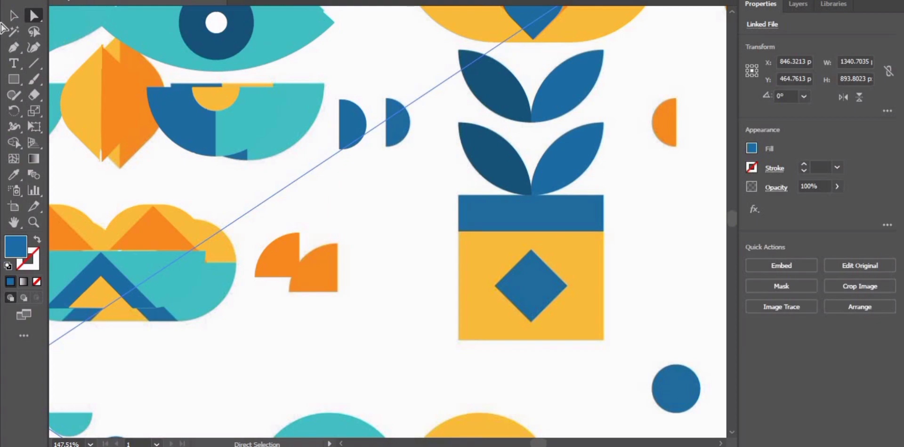
{"action": "left_click", "coordinate": [14, 79]}
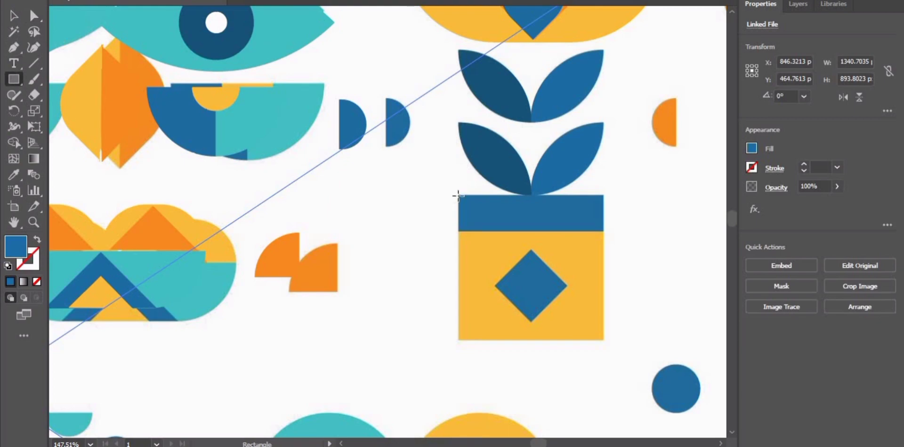
Step: Draw a rectangle over the pot, fill it with yellow, and move it left
{"action": "left_click_drag", "start_coordinate": [457, 195], "coordinate": [593, 338]}
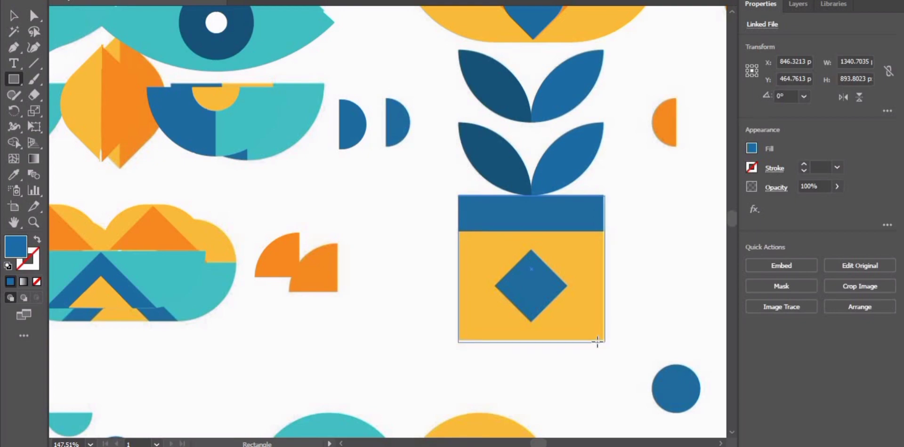
{"action": "left_click_drag", "start_coordinate": [597, 343], "coordinate": [602, 339]}
{"action": "key", "text": "i"}
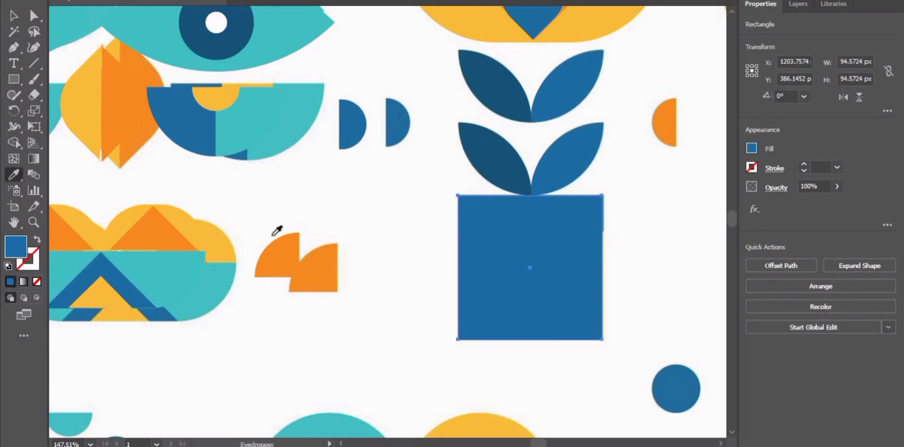
{"action": "left_click", "coordinate": [219, 248]}
{"action": "left_click", "coordinate": [27, 17]}
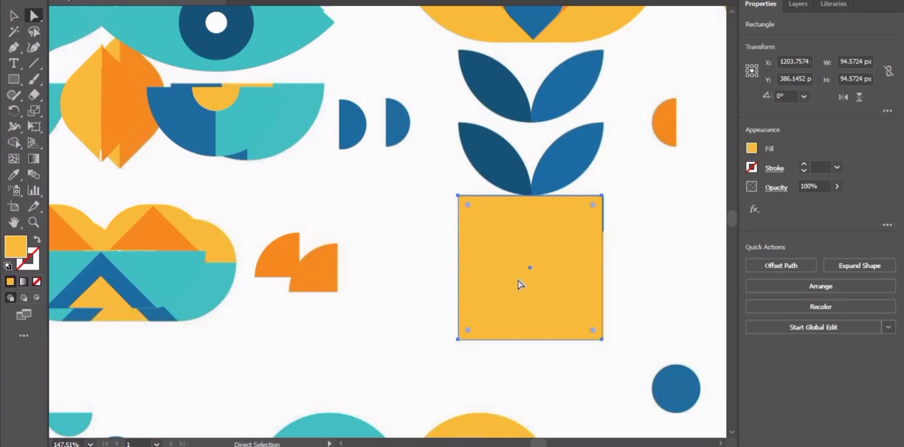
{"action": "left_click_drag", "start_coordinate": [584, 319], "coordinate": [431, 344]}
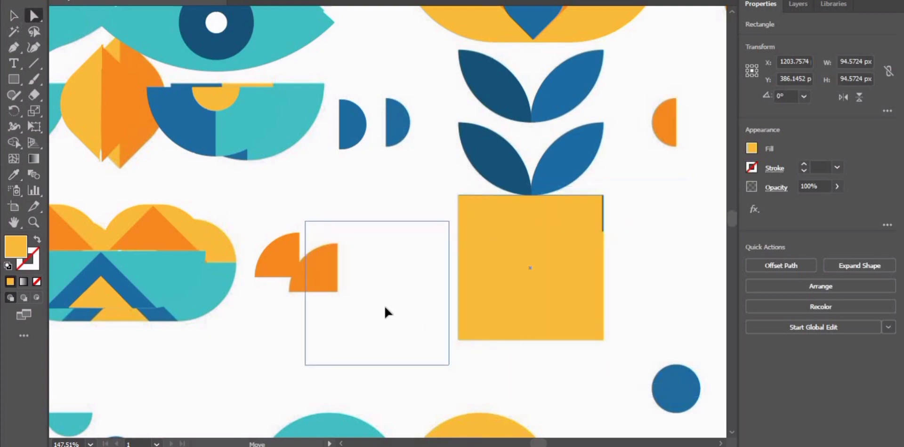
Step: Draw a blue band rectangle and centre it on top of the yellow square
{"action": "left_click", "coordinate": [18, 79]}
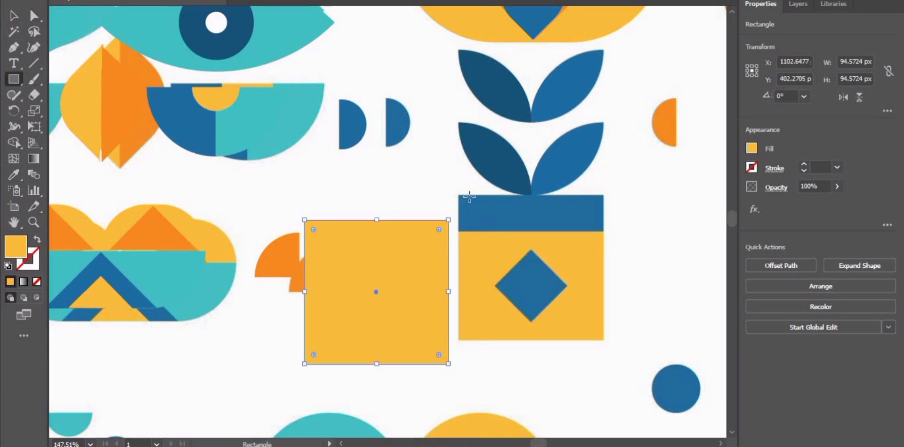
{"action": "left_click_drag", "start_coordinate": [463, 228], "coordinate": [605, 232]}
{"action": "left_click_drag", "start_coordinate": [603, 231], "coordinate": [603, 230]}
{"action": "key", "text": "i"}
{"action": "left_click", "coordinate": [535, 264]}
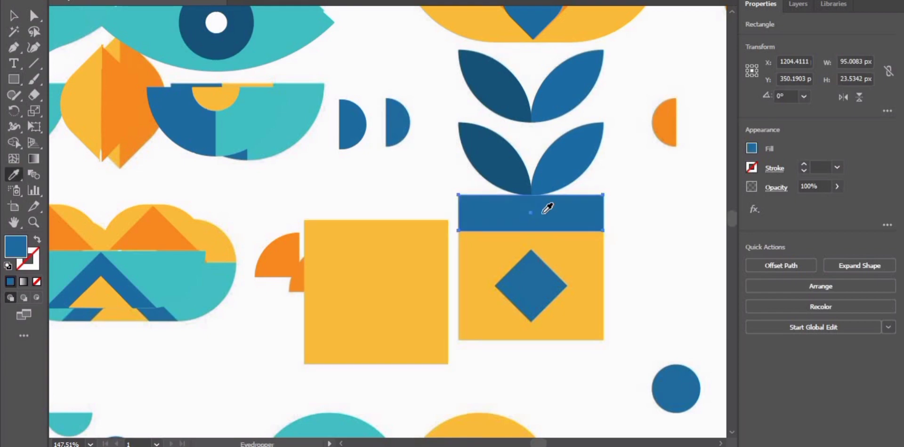
{"action": "key", "text": "a"}
{"action": "mouse_move", "coordinate": [486, 226]}
{"action": "left_mouse_down"}
{"action": "mouse_move", "coordinate": [405, 259]}
{"action": "mouse_move", "coordinate": [402, 251]}
{"action": "left_mouse_up"}
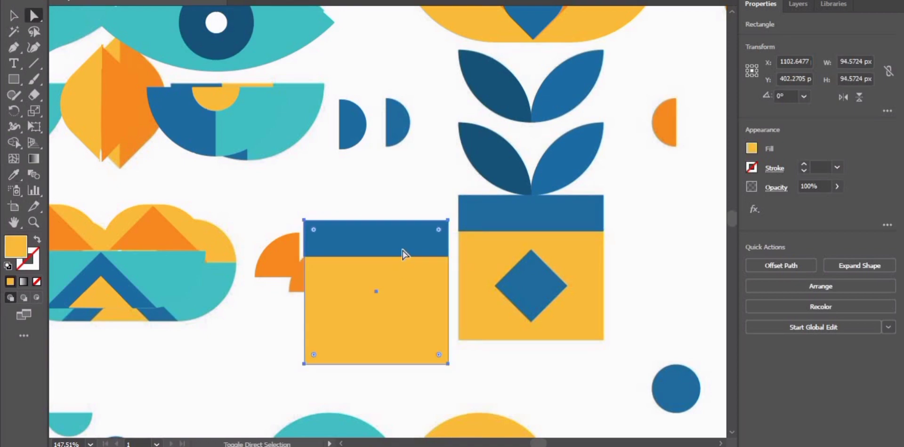
{"action": "left_click", "coordinate": [405, 273], "text": "shift"}
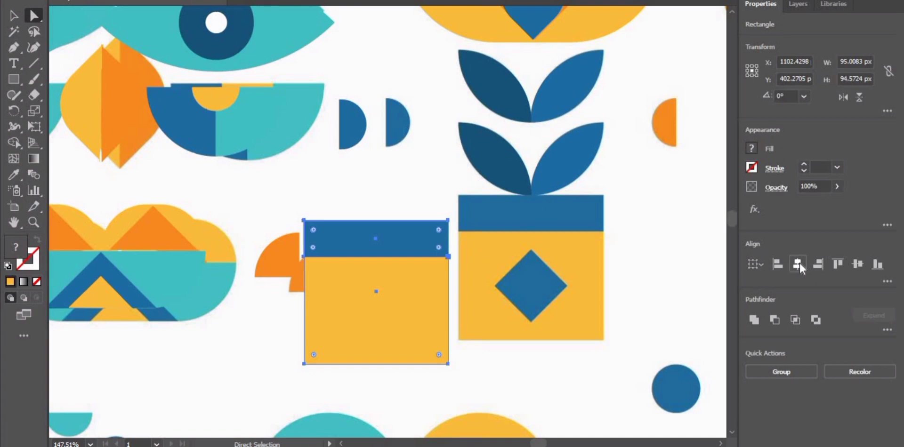
{"action": "left_click", "coordinate": [798, 262]}
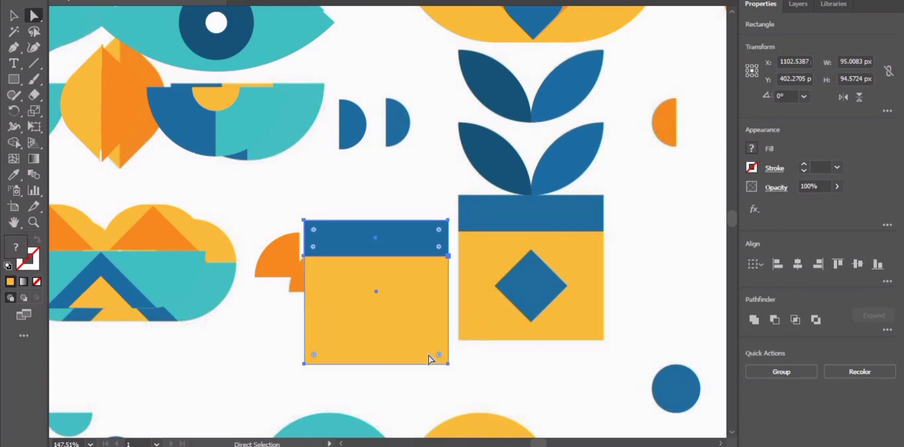
Step: Select the yellow box and blue top bar together and group them
{"action": "left_click", "coordinate": [349, 297]}
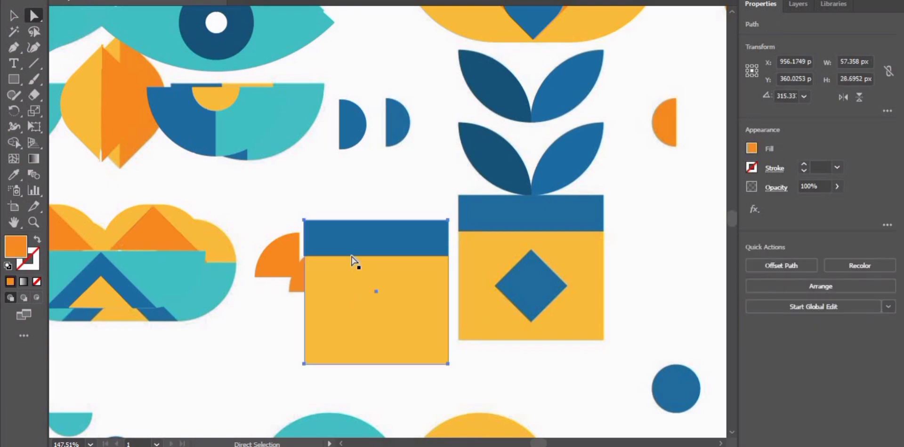
{"action": "left_click", "coordinate": [359, 243]}
{"action": "left_click", "coordinate": [369, 298], "text": "shift"}
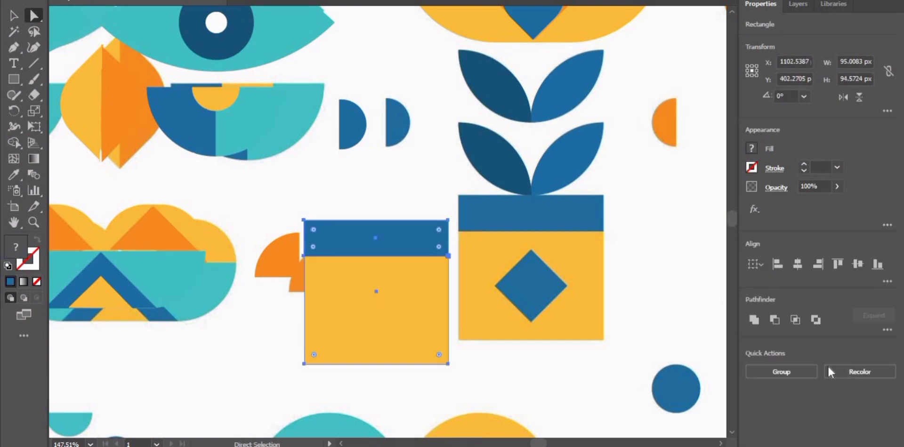
{"action": "left_click", "coordinate": [795, 372]}
Step: Draw a blue square, rotate it 45° into a diamond, and move it into the pot box
{"action": "left_click", "coordinate": [10, 81]}
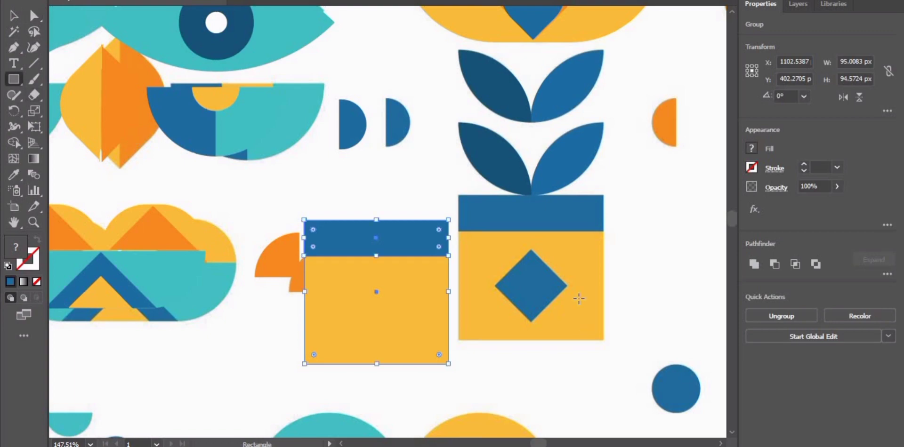
{"action": "mouse_move", "coordinate": [530, 253]}
{"action": "left_mouse_down"}
{"action": "mouse_move", "coordinate": [553, 315]}
{"action": "mouse_move", "coordinate": [596, 315]}
{"action": "left_mouse_up"}
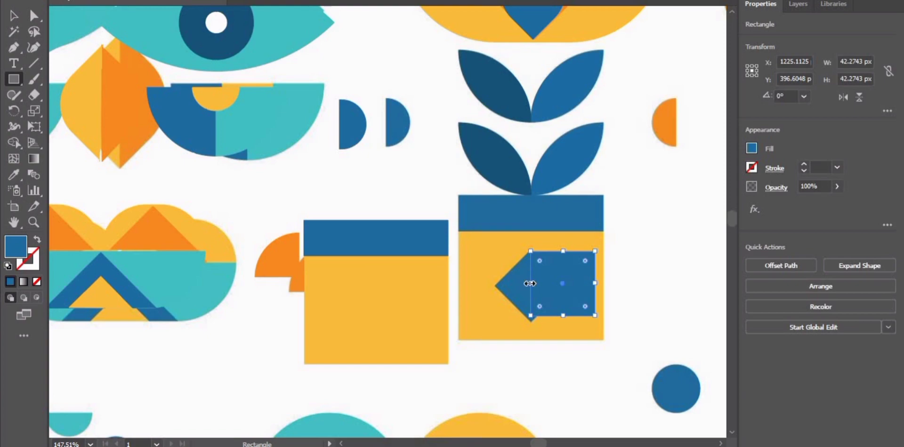
{"action": "key", "text": "ctrl+z"}
{"action": "left_click_drag", "start_coordinate": [496, 286], "coordinate": [549, 338]}
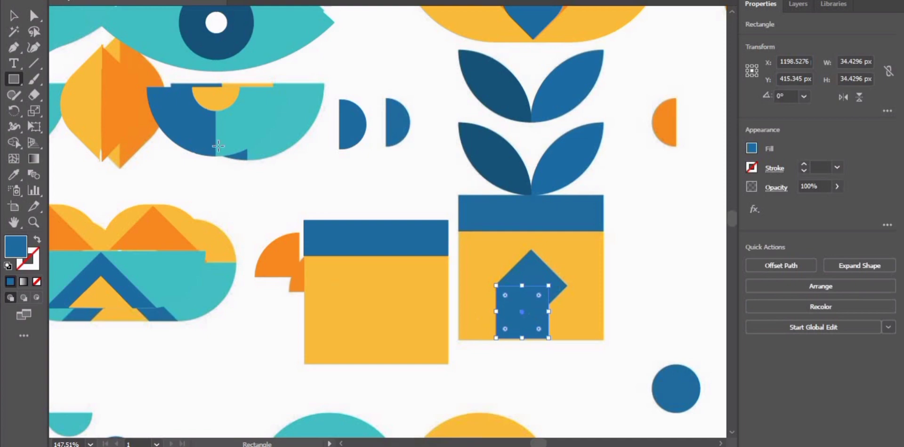
{"action": "left_click", "coordinate": [6, 22]}
{"action": "left_click_drag", "start_coordinate": [519, 313], "coordinate": [418, 335]}
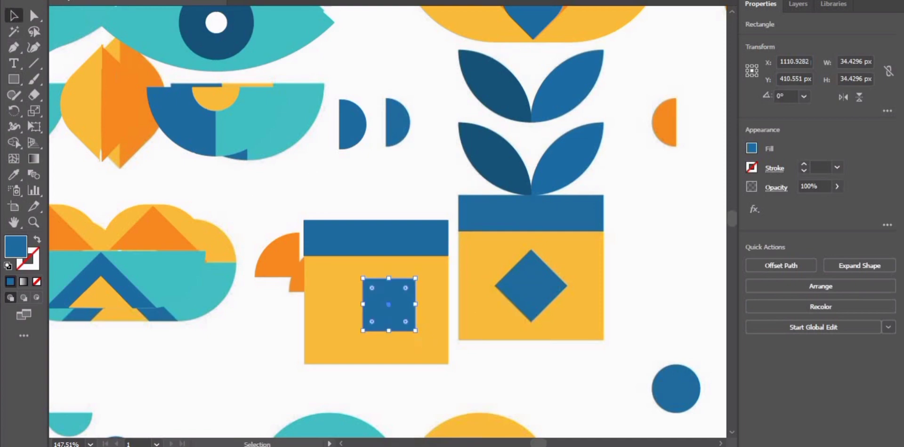
{"action": "left_click_drag", "start_coordinate": [421, 336], "coordinate": [442, 305]}
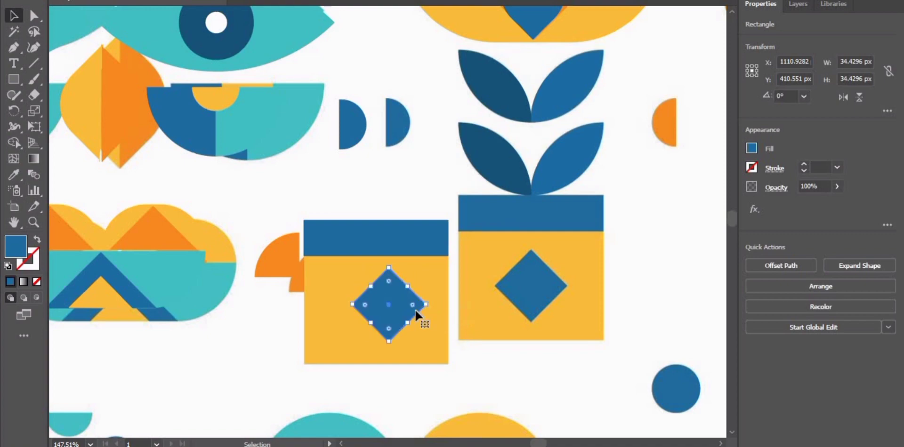
{"action": "left_click_drag", "start_coordinate": [397, 313], "coordinate": [370, 310]}
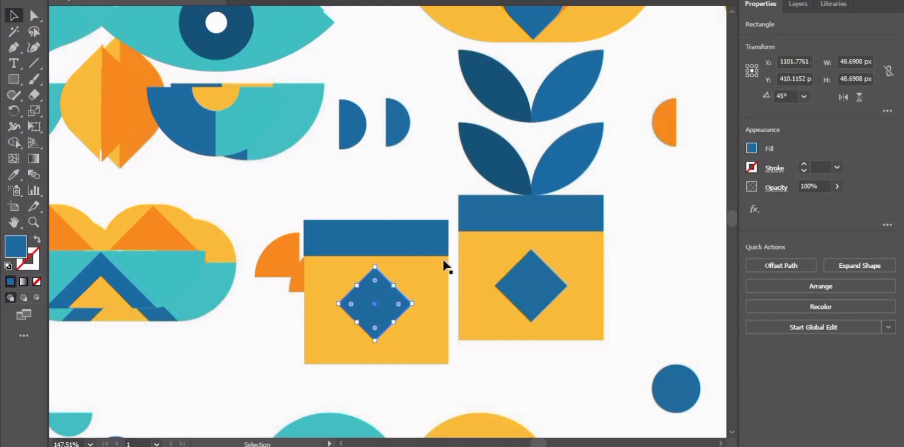
Step: Centre the diamond in the box, group them, and place the pot over the reference pot
{"action": "left_click", "coordinate": [429, 287], "text": "shift"}
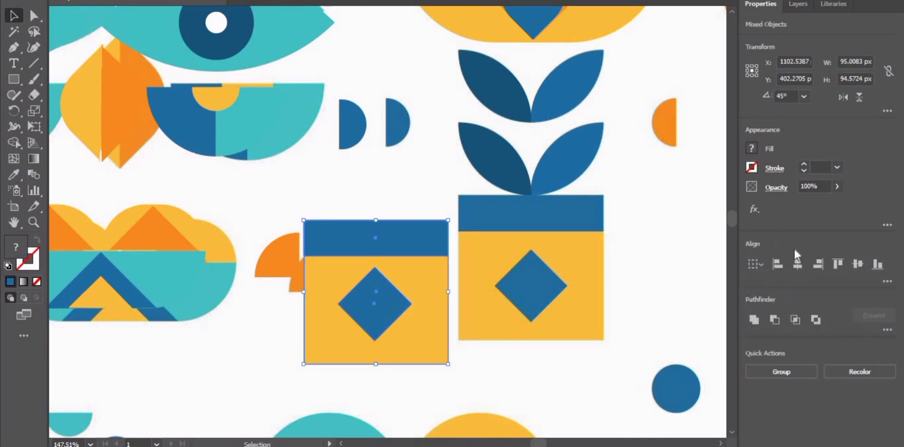
{"action": "left_click", "coordinate": [799, 262]}
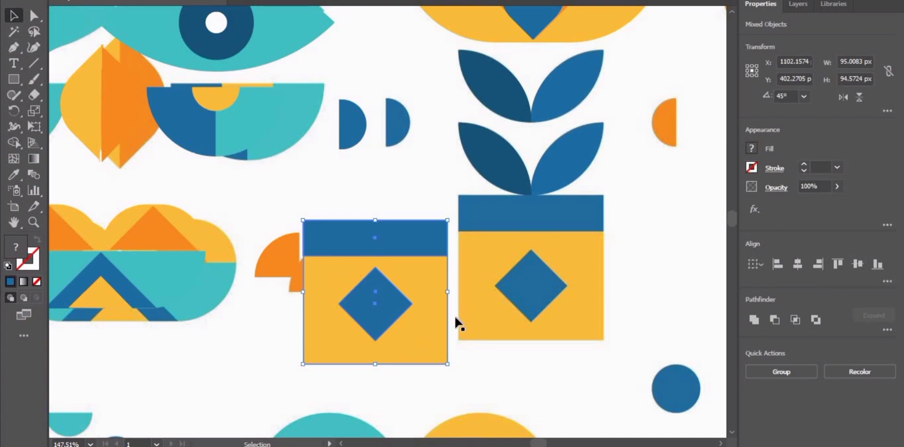
{"action": "left_click", "coordinate": [781, 371]}
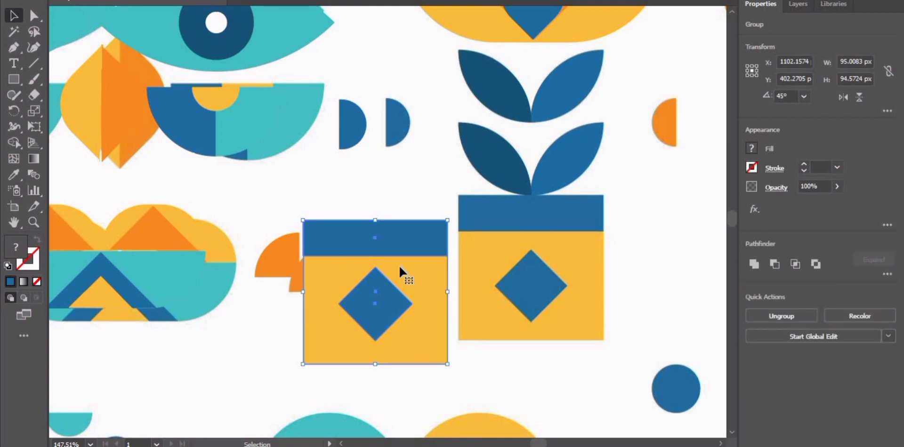
{"action": "left_click_drag", "start_coordinate": [399, 266], "coordinate": [555, 240]}
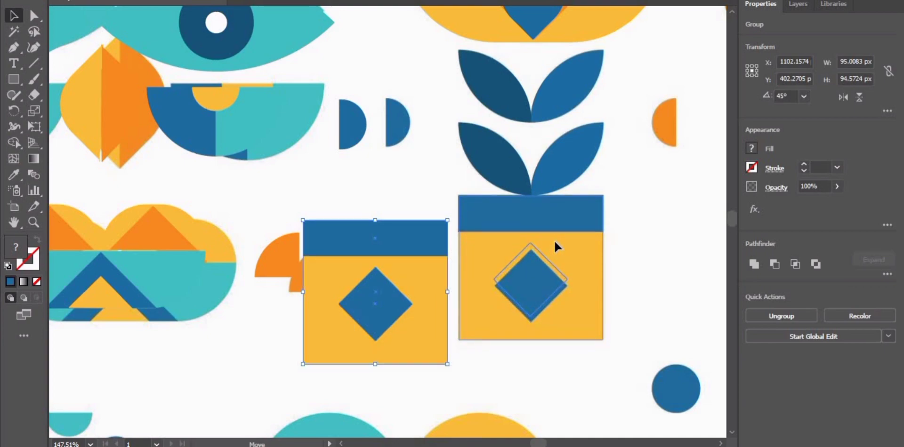
{"action": "left_click_drag", "start_coordinate": [555, 240], "coordinate": [549, 251]}
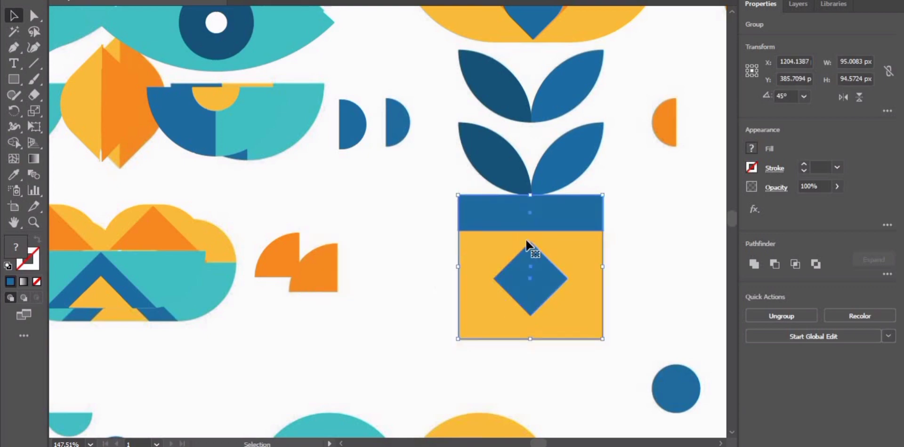
{"action": "key", "text": "ctrl+alt+space"}
Step: Zoom out to the whole artboard and drag the reference image down-left out of the way
{"action": "left_click", "coordinate": [650, 267], "text": "alt"}
{"action": "left_click", "coordinate": [462, 313], "text": "alt"}
{"action": "left_click", "coordinate": [412, 274], "text": "alt"}
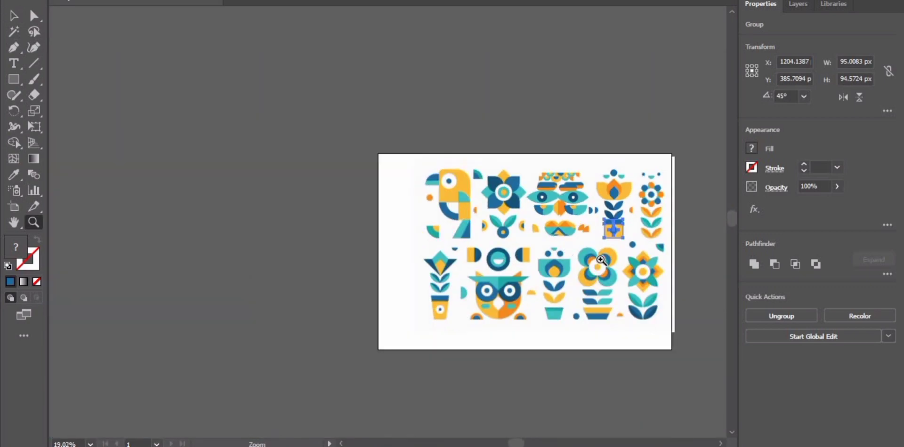
{"action": "left_click", "coordinate": [454, 207], "text": "alt"}
{"action": "key", "text": "a"}
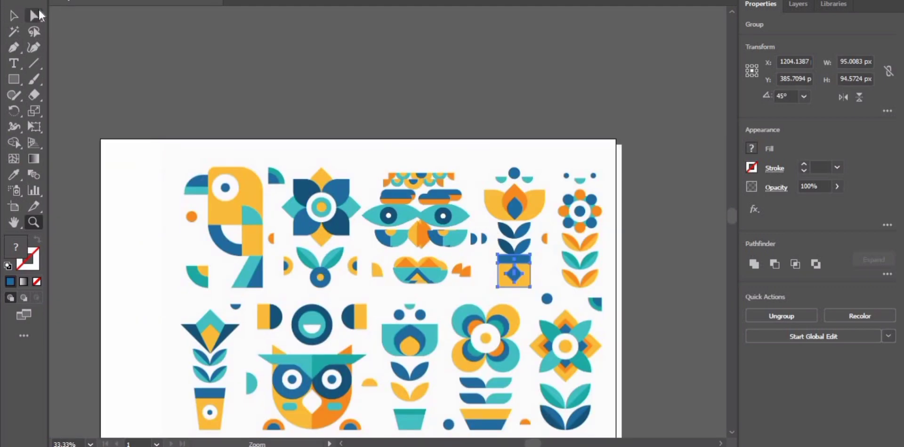
{"action": "mouse_move", "coordinate": [367, 250]}
{"action": "left_mouse_down"}
{"action": "mouse_move", "coordinate": [352, 321]}
{"action": "mouse_move", "coordinate": [359, 441]}
{"action": "left_mouse_up"}
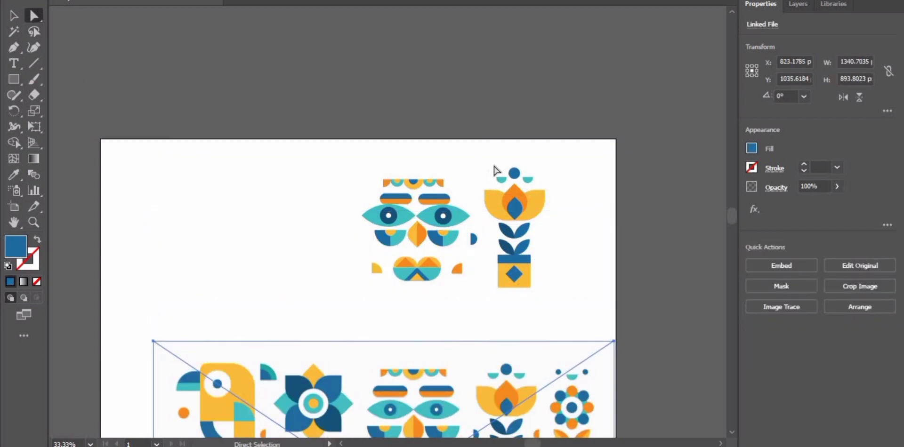
Step: Marquee-select all the potted flower's shapes and group them
{"action": "left_click_drag", "start_coordinate": [480, 161], "coordinate": [560, 299]}
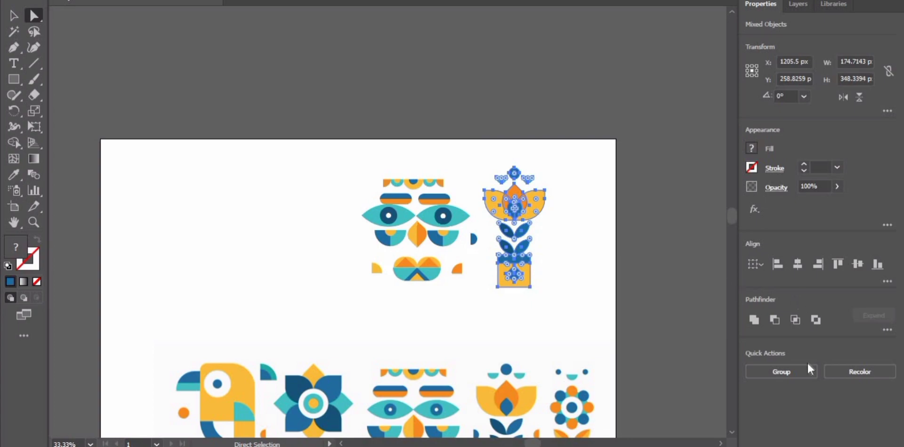
{"action": "left_click", "coordinate": [804, 371]}
{"action": "left_click", "coordinate": [477, 337]}
{"action": "scroll", "coordinate": [329, 228], "scroll_direction": "down", "scroll_amount": 3}
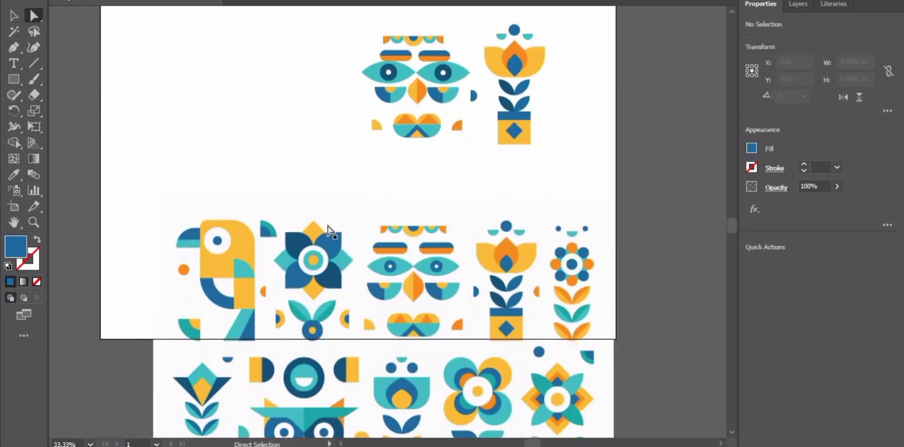
{"action": "scroll", "coordinate": [358, 198], "scroll_direction": "down", "scroll_amount": 1}
{"action": "scroll", "coordinate": [514, 263], "scroll_direction": "up", "scroll_amount": 1}
{"action": "scroll", "coordinate": [525, 330], "scroll_direction": "up", "scroll_amount": 1}
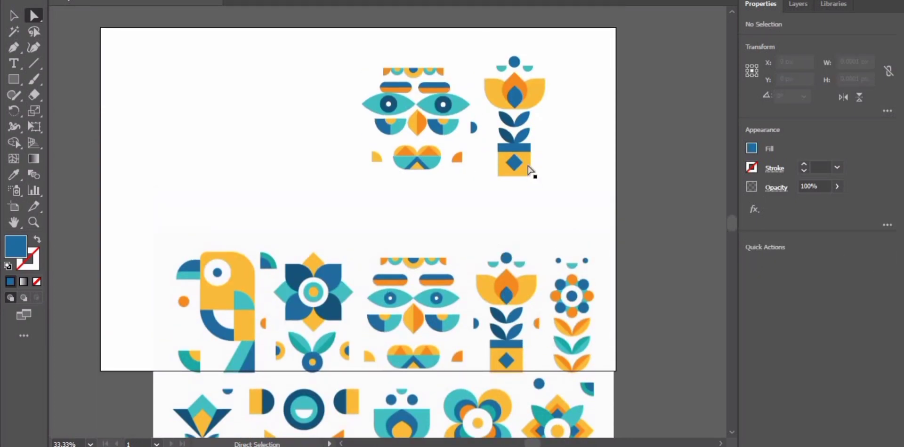
Step: Draw a small square beside the potted flower and fill it with the orange
{"action": "left_click", "coordinate": [14, 79]}
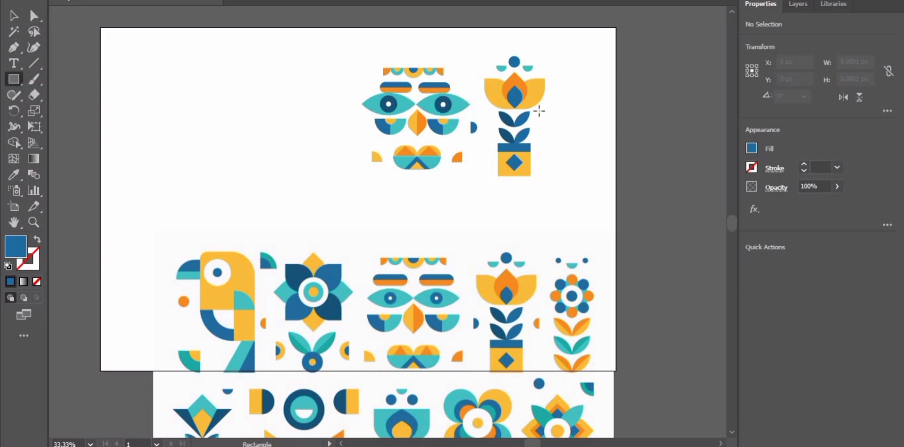
{"action": "left_click_drag", "start_coordinate": [542, 119], "coordinate": [563, 140]}
{"action": "key", "text": "i"}
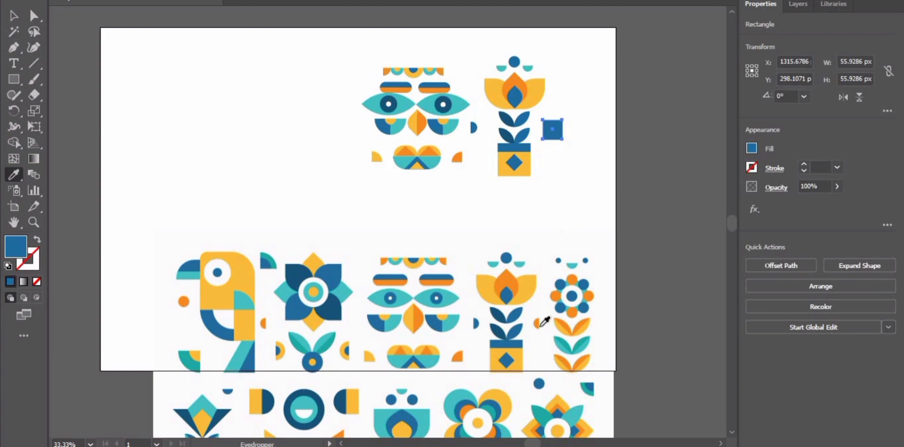
{"action": "left_click", "coordinate": [537, 324]}
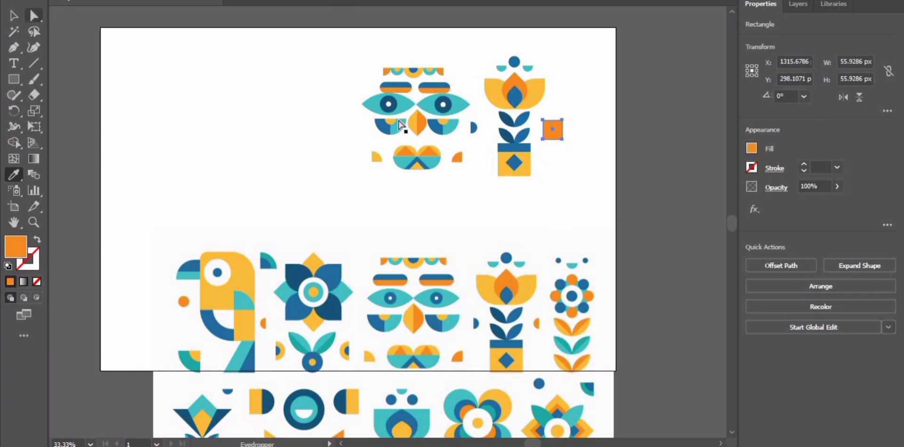
{"action": "key", "text": "z"}
{"action": "left_click", "coordinate": [541, 136]}
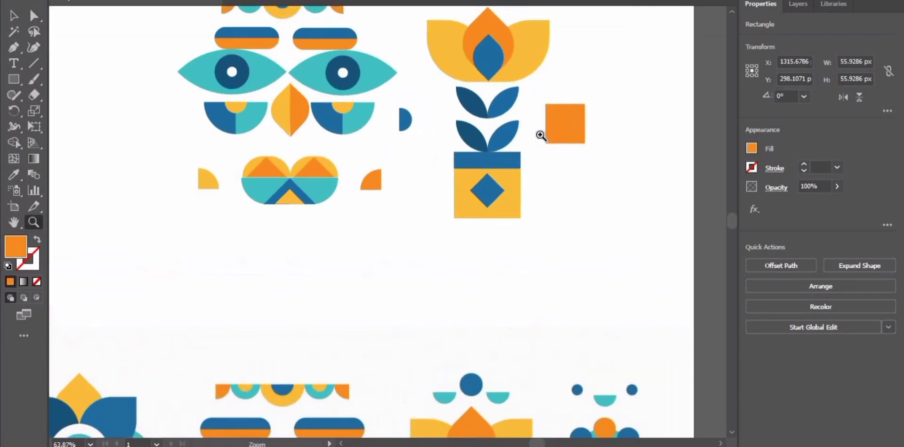
Step: Round the square's left corners and narrow it to a 27.96 × 55.93 px half-circle
{"action": "key", "text": "a"}
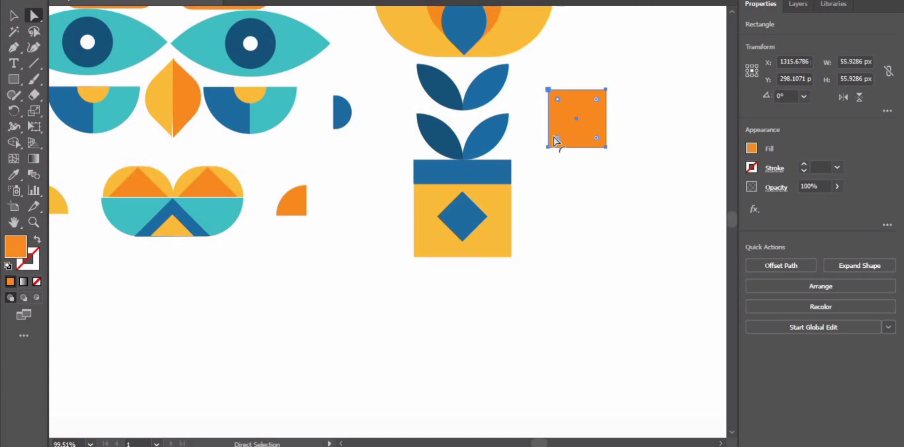
{"action": "key", "text": "v"}
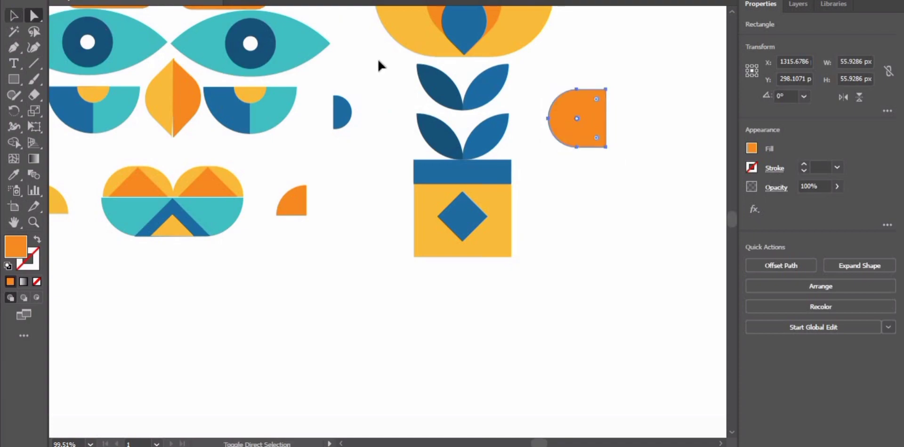
{"action": "left_click_drag", "start_coordinate": [605, 118], "coordinate": [575, 122]}
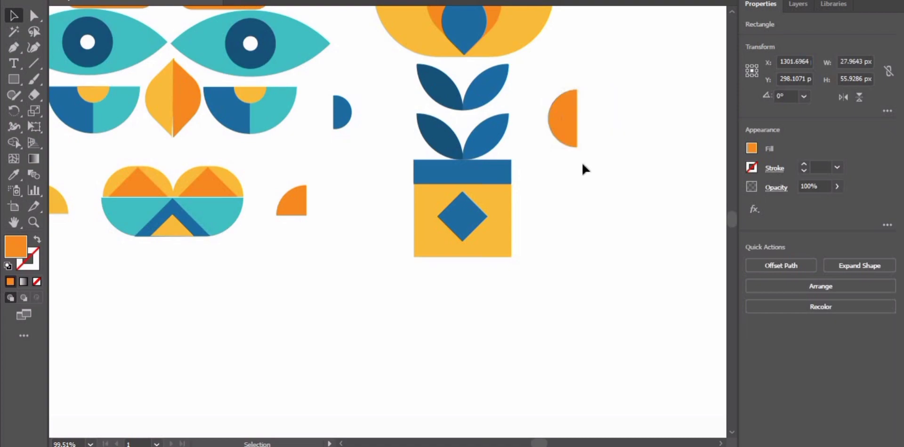
{"action": "left_click", "coordinate": [583, 168]}
Step: Zoom out and move the reference image back up and right under the artwork
{"action": "key", "text": "z"}
{"action": "mouse_move", "coordinate": [505, 194]}
{"action": "left_mouse_down"}
{"action": "mouse_move", "coordinate": [473, 220]}
{"action": "mouse_move", "coordinate": [403, 224]}
{"action": "left_mouse_up"}
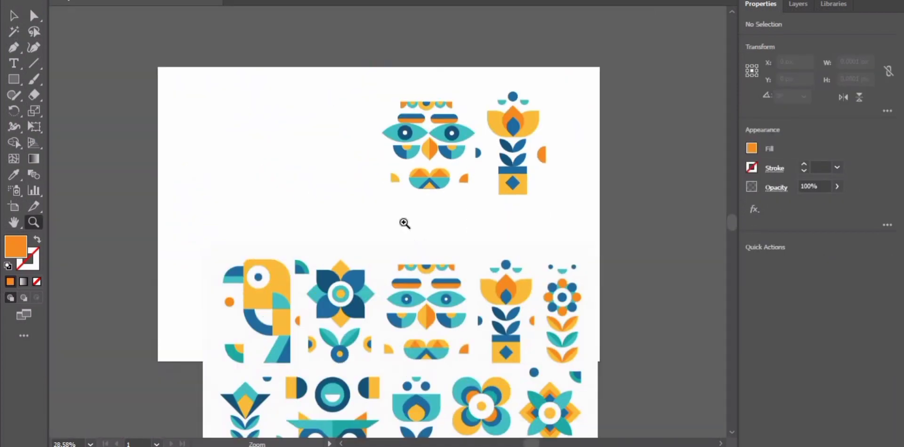
{"action": "left_click", "coordinate": [34, 16]}
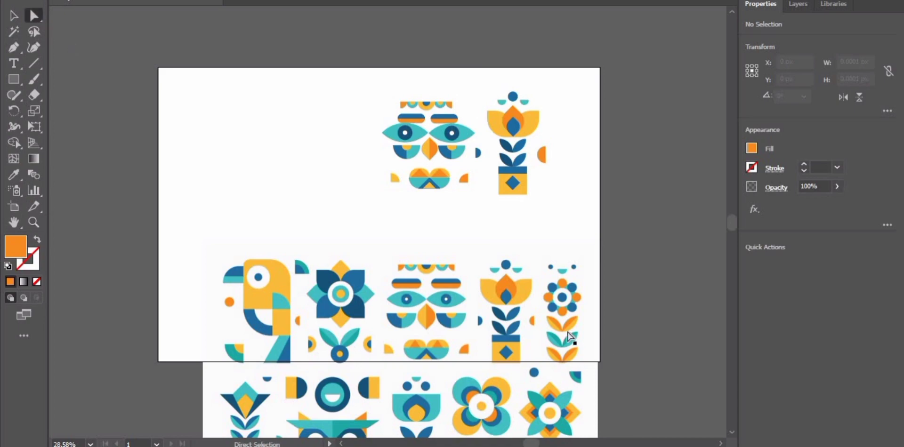
{"action": "left_click_drag", "start_coordinate": [567, 337], "coordinate": [582, 295]}
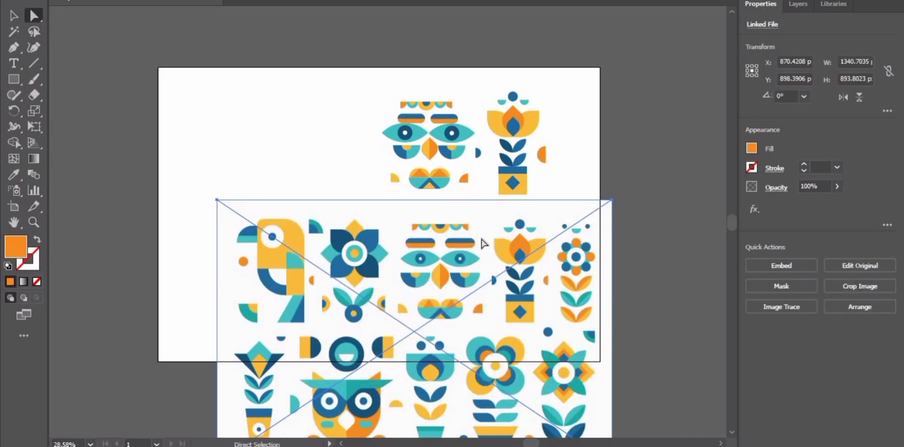